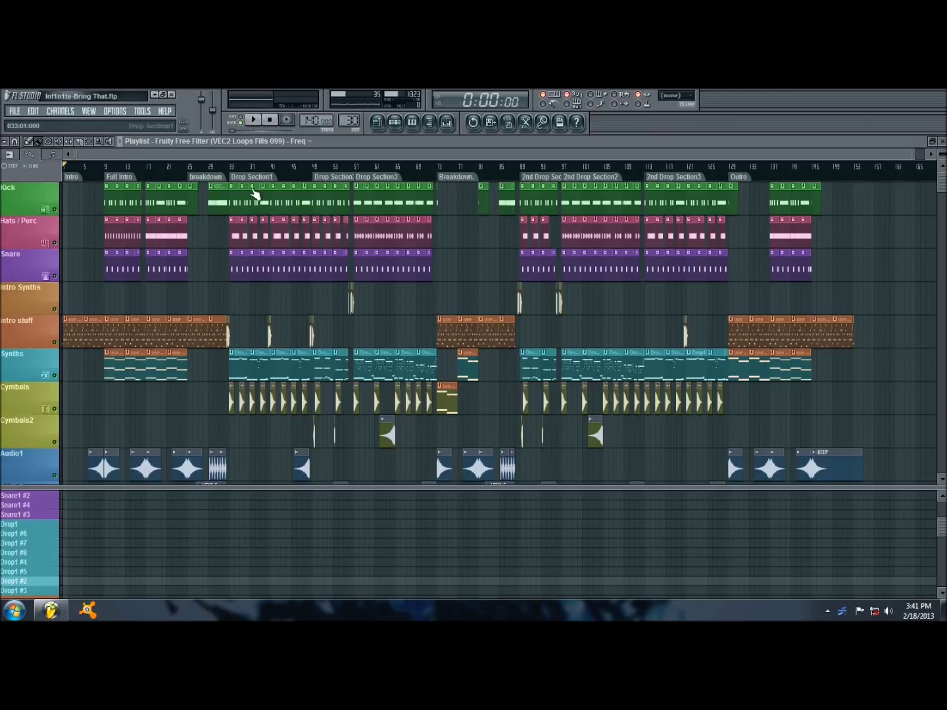
Show the Drop1 pattern's channels and bring up the lforise channel's Massive synth
key("F7")
left_click(410, 123)
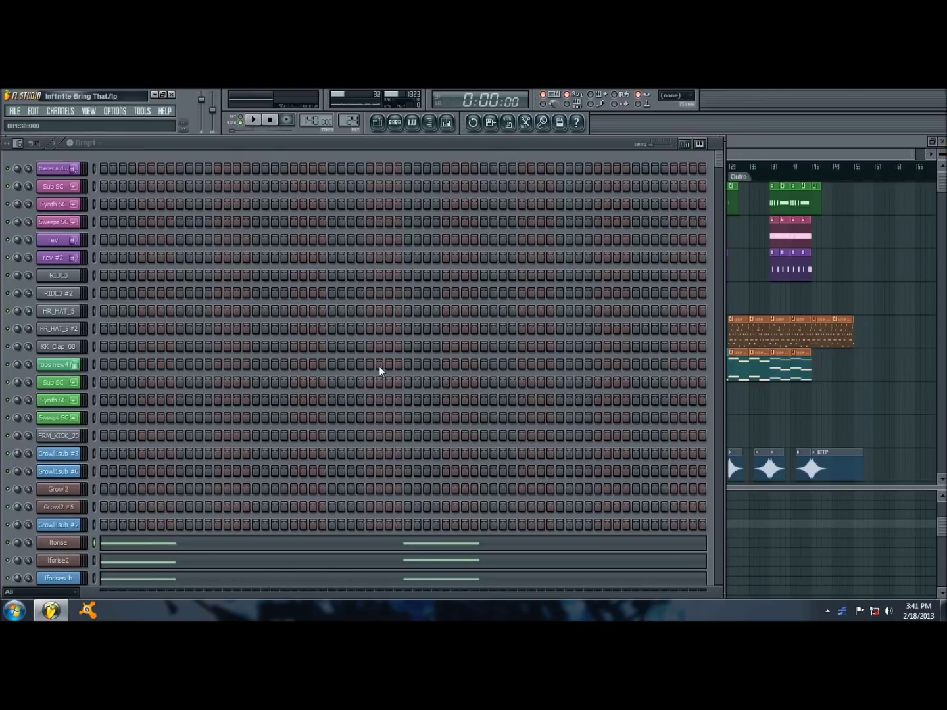
left_click_drag(720, 164, 729, 198)
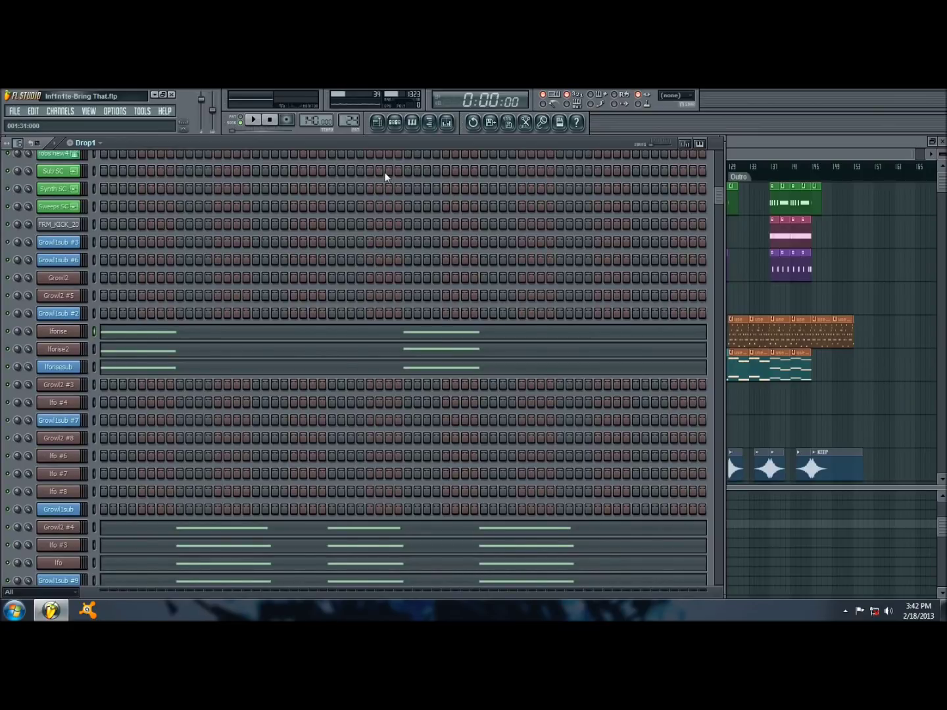
left_click(58, 332)
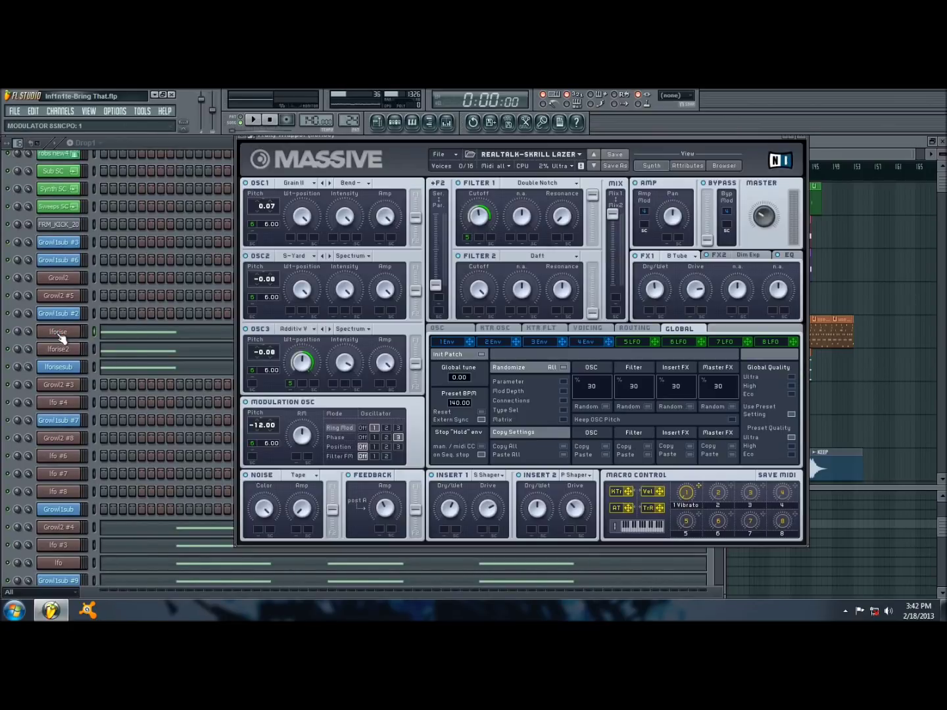
Switch playback to pattern mode and audition the lforise and lforise2 channels of Drop1 separately
left_click(242, 121)
left_click(82, 303)
key("space")
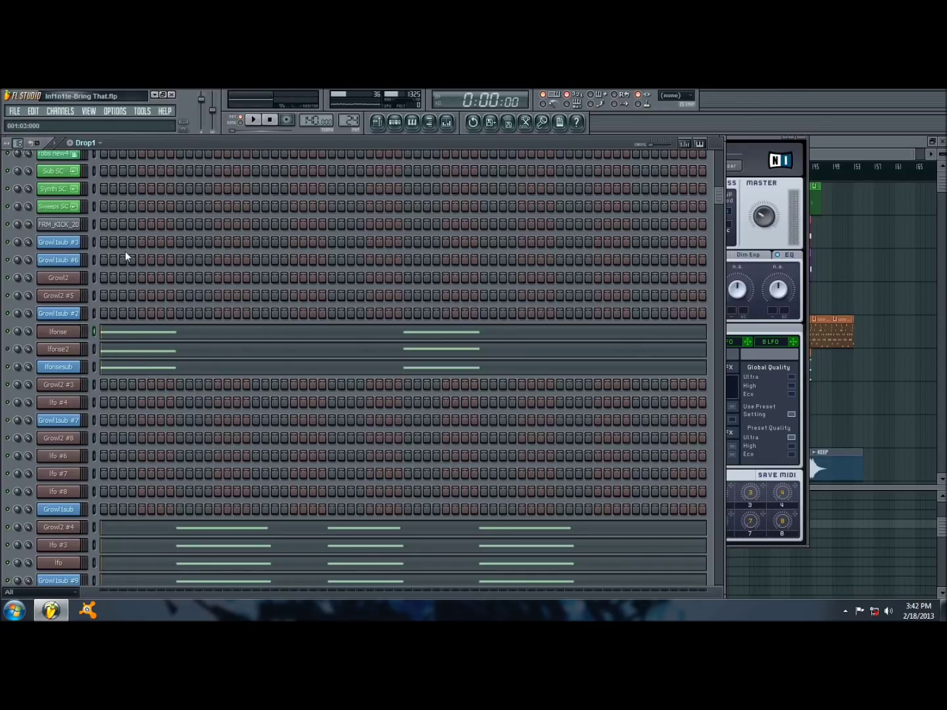
left_click(63, 353)
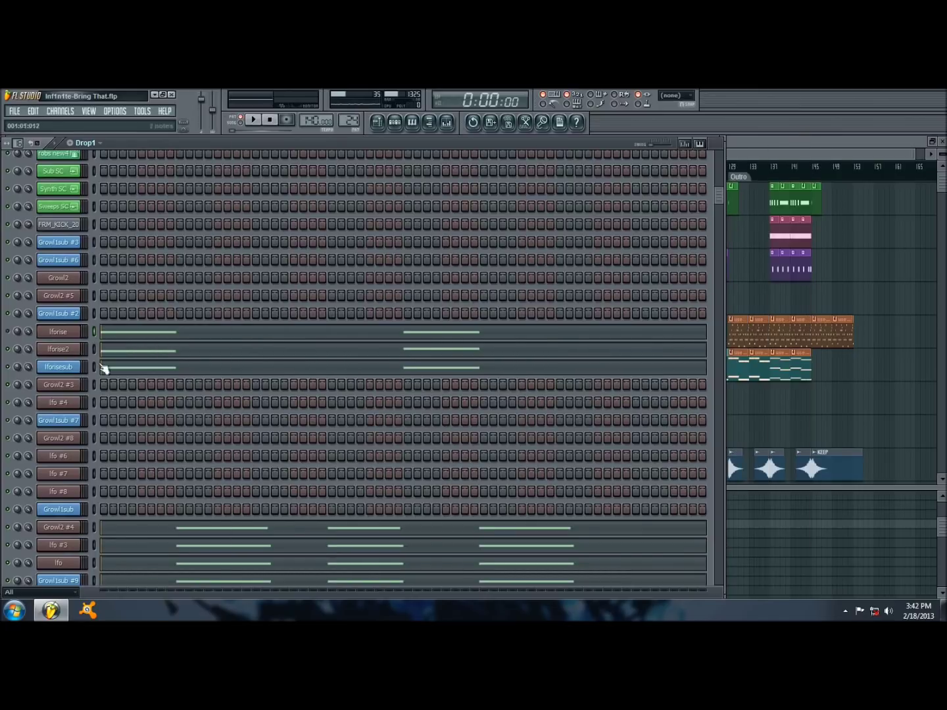
Inspect the Massive patch of the lforise2 channel and close the open synth window
left_click(69, 351)
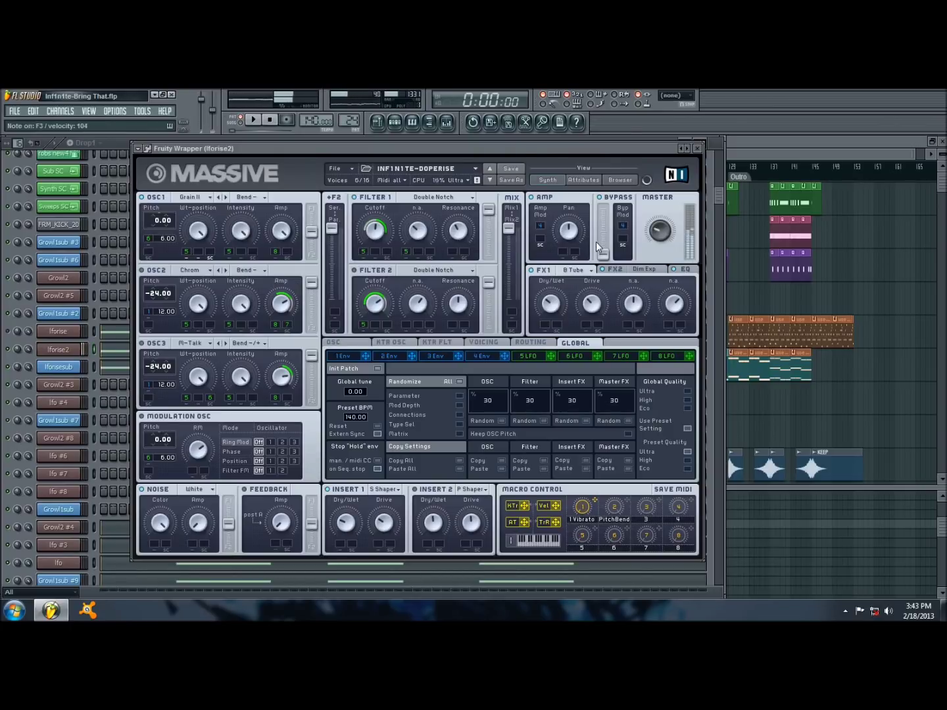
left_click(66, 332)
left_click(806, 139)
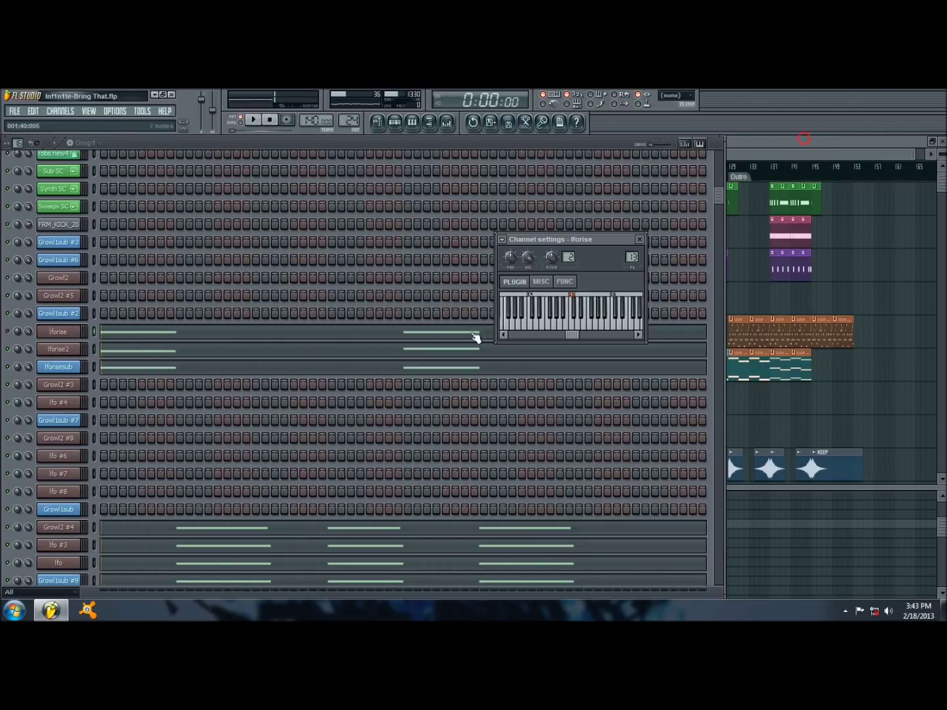
Solo the lforise layers in the Drop1 pattern and play them back several times
right_click(13, 335)
left_click(20, 340)
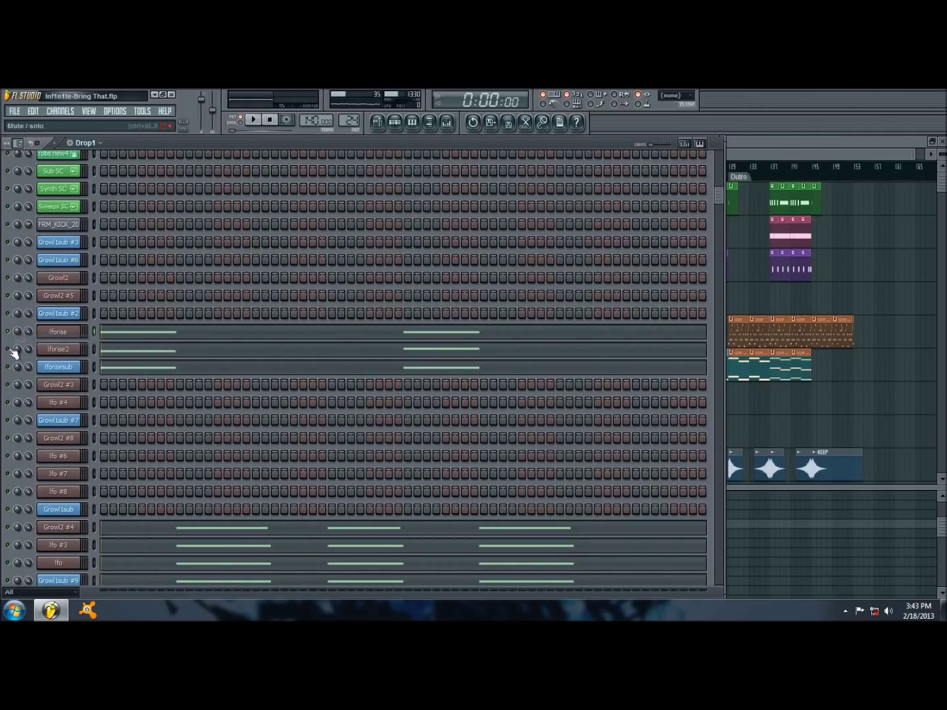
key("space")
key("space")
key("space")
key("space")
key("space")
key("space")
left_click(254, 119)
left_click(269, 120)
Take the lforise channels out of solo so that all Drop1 channels are active
right_click(9, 334)
left_click(16, 341)
right_click(9, 334)
left_click(16, 340)
Pick the Drop1 #2 pattern from the playlist and examine its lforise2 notes in the piano roll
left_click(377, 122)
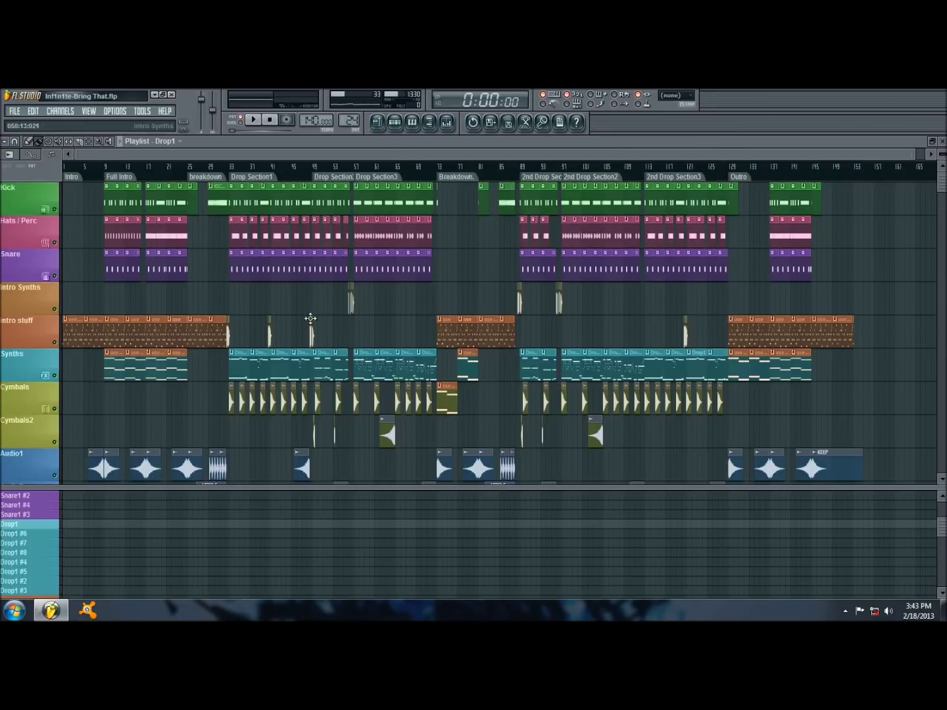
left_click(261, 355)
left_click(394, 122)
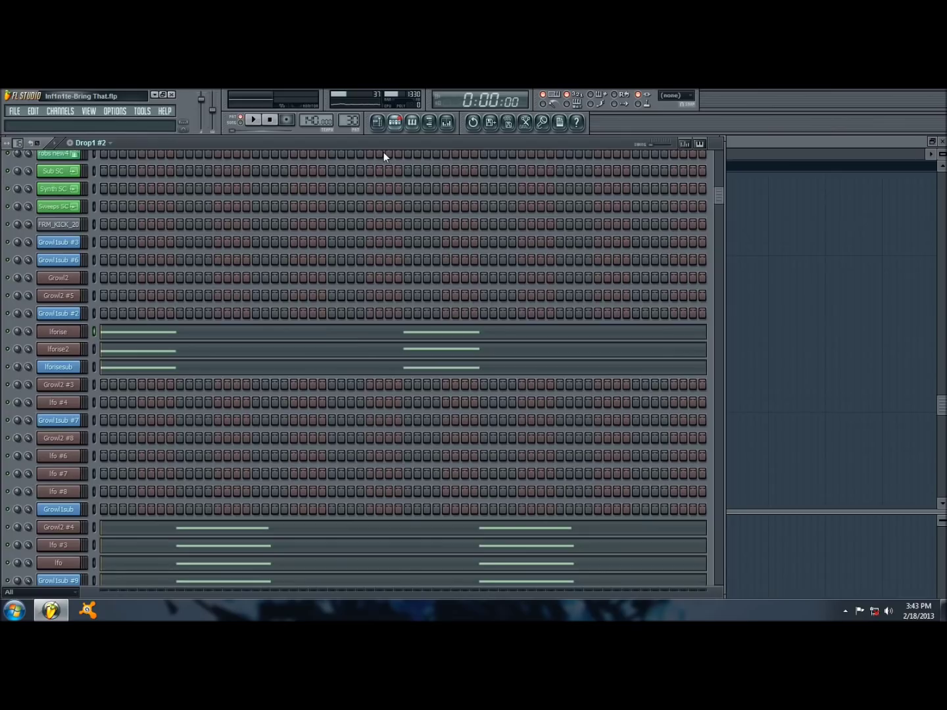
left_click(129, 350)
left_click(24, 351)
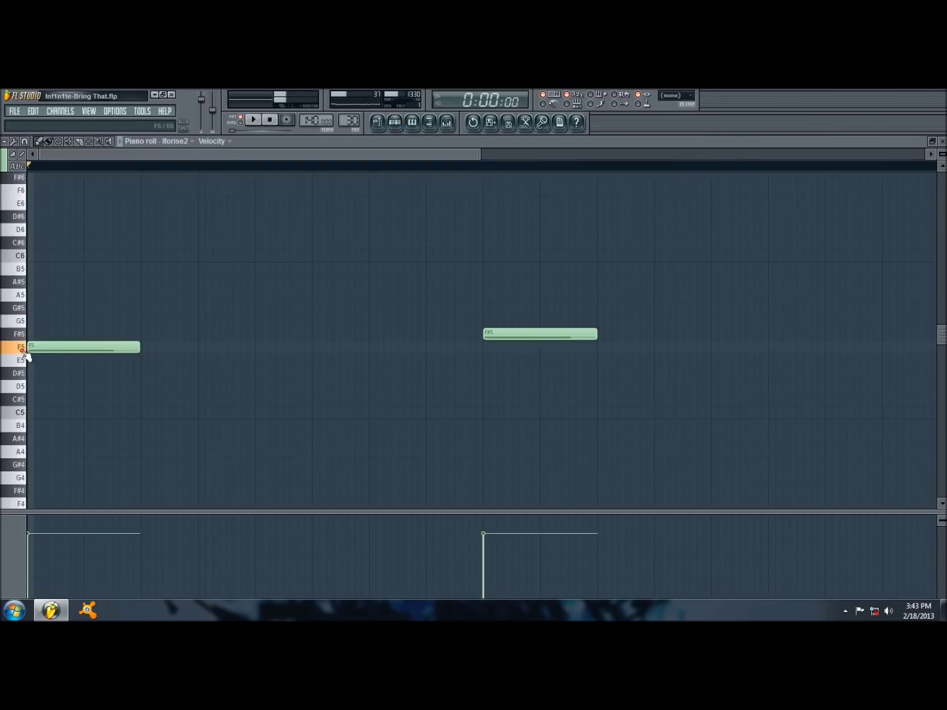
Reselect the Drop1 pattern from the playlist and play it back with its growl and lfo channels in view
left_click(377, 121)
left_click(245, 359)
left_click(394, 122)
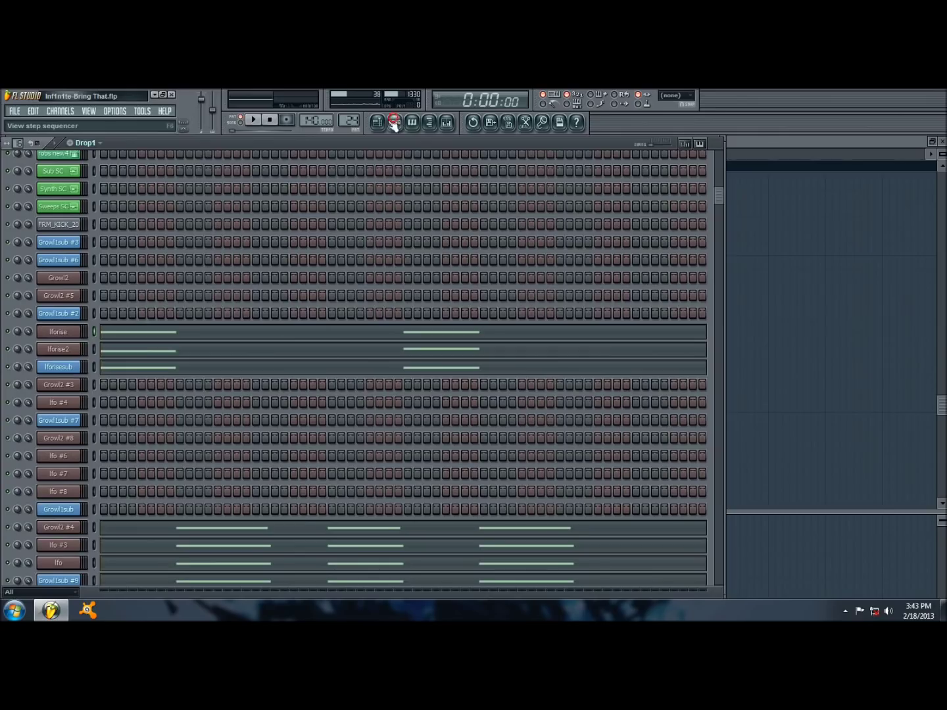
scroll(154, 412, "down", 4)
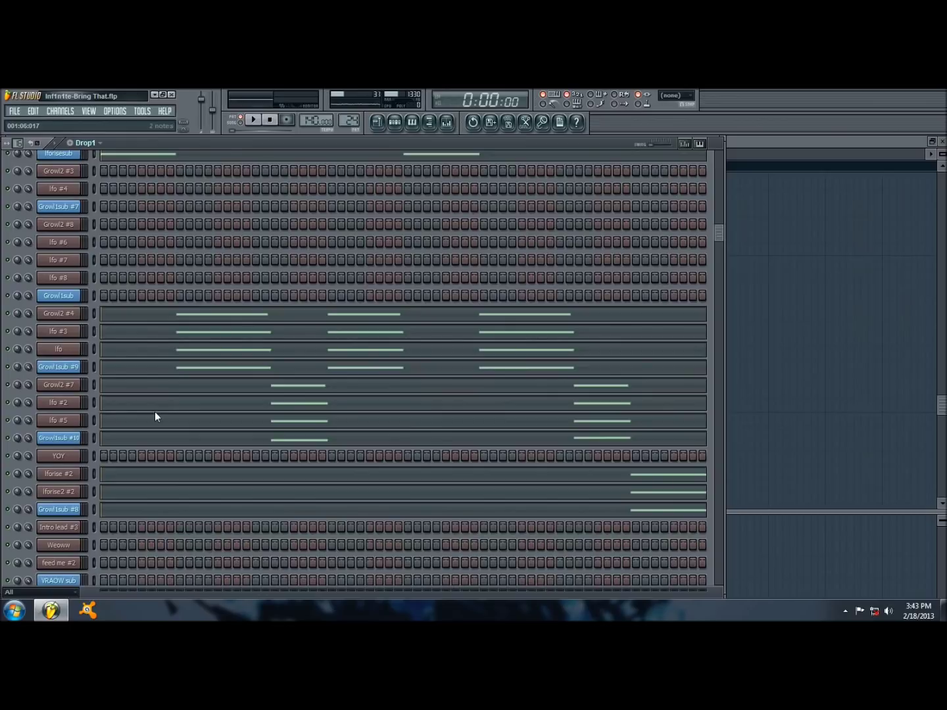
scroll(154, 412, "down", 3)
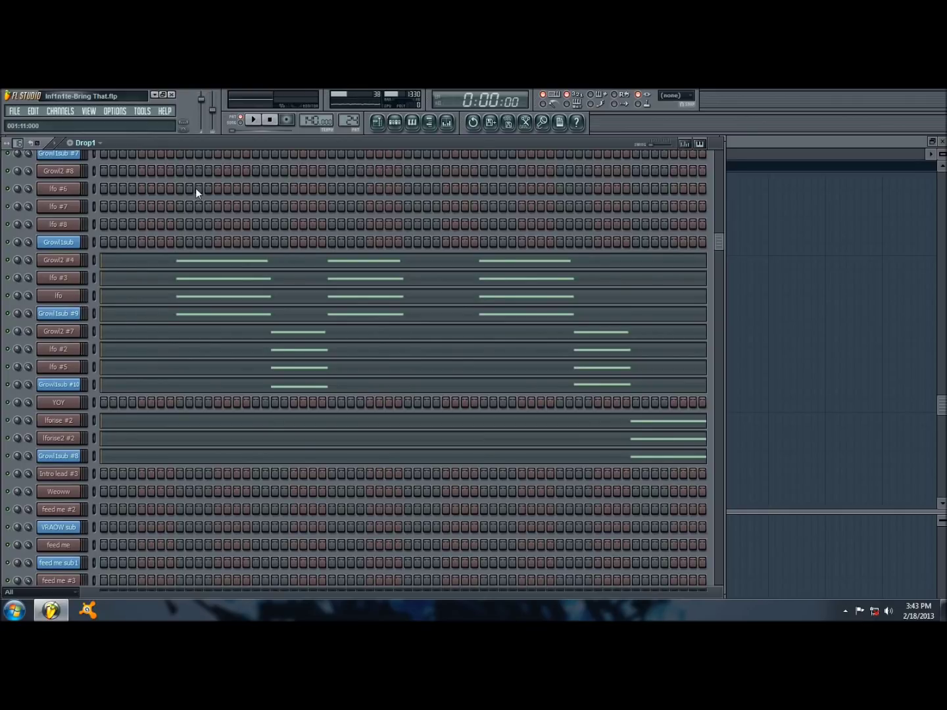
key("space")
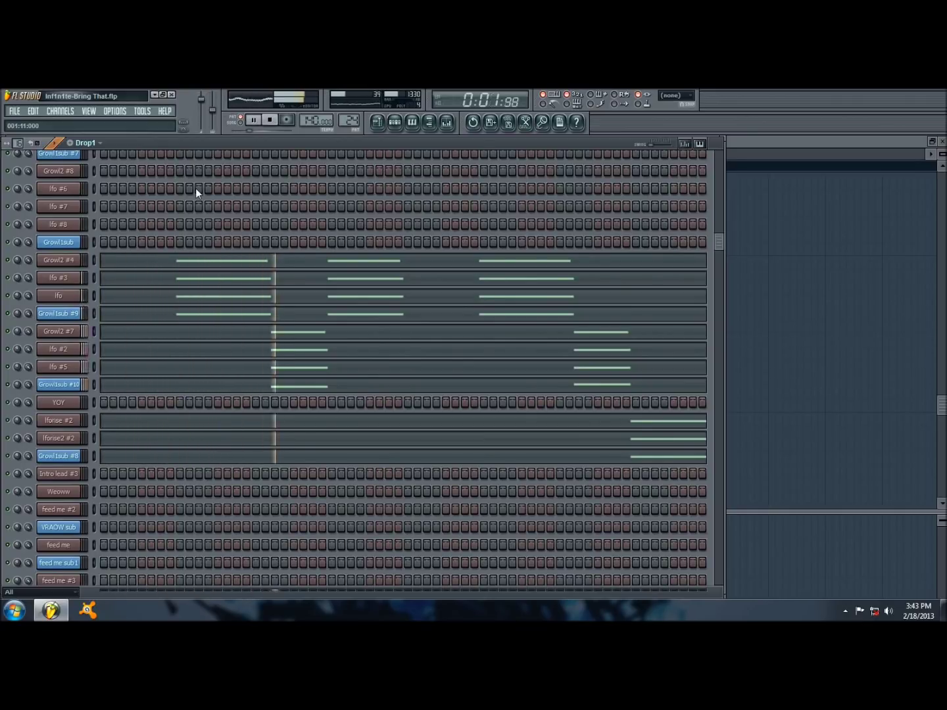
key("space")
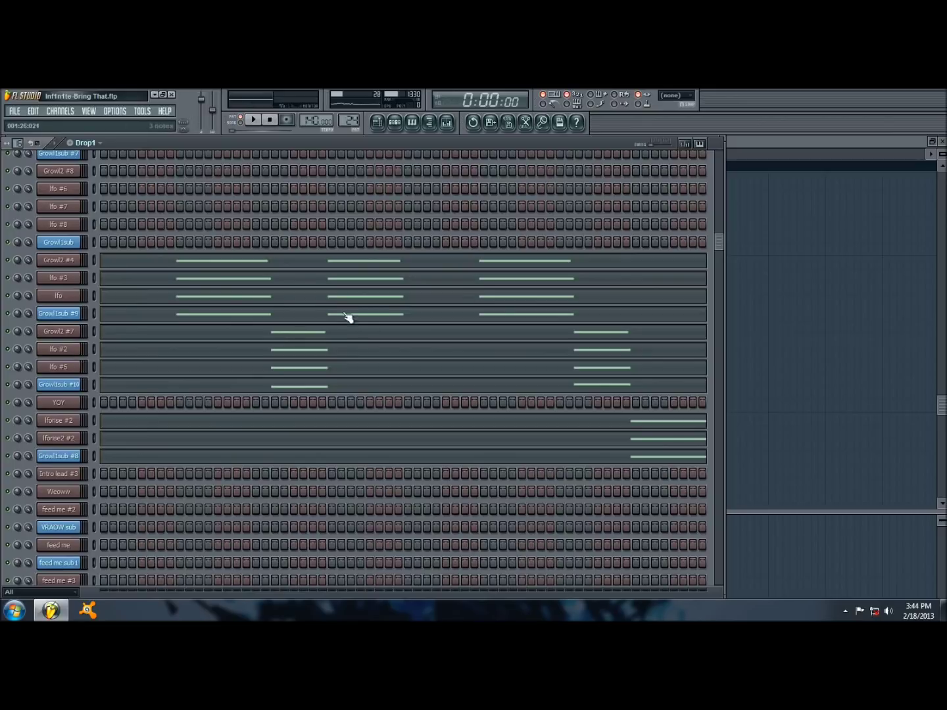
Solo the Growl2 #4 channel, add Growl2 #7 to it, and play back both growl layers
right_click(11, 265)
left_click(84, 272)
left_click(254, 121)
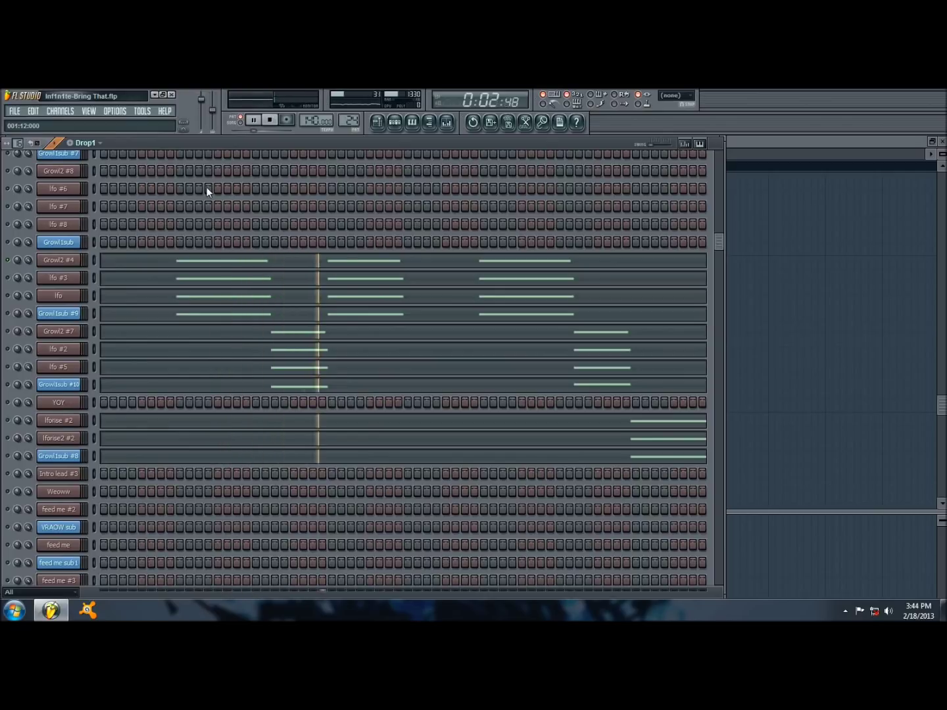
key("space")
left_click(8, 331)
key("space")
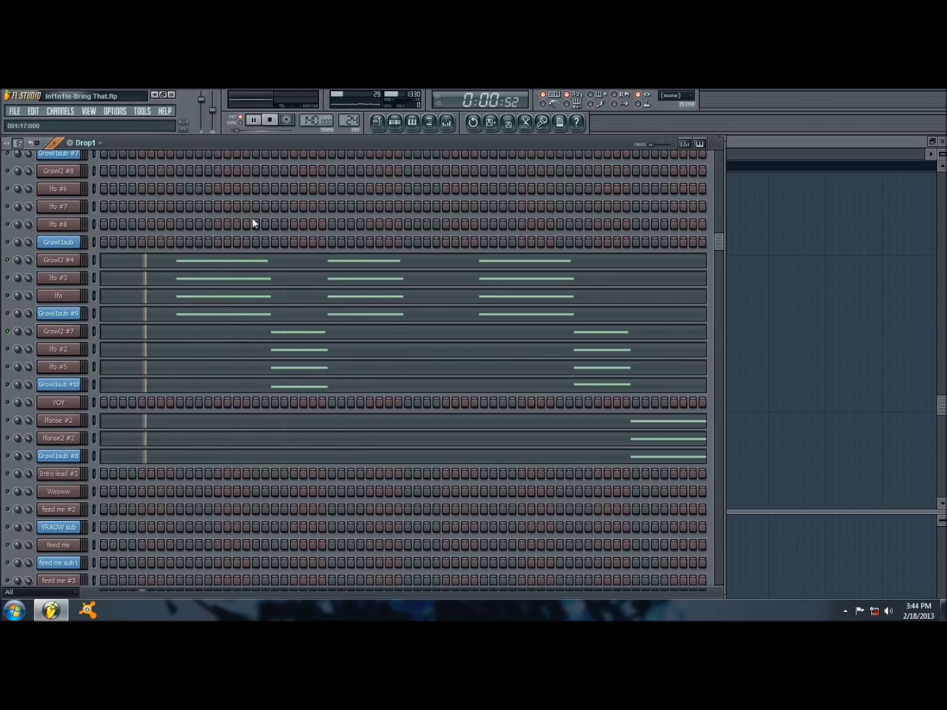
key("space")
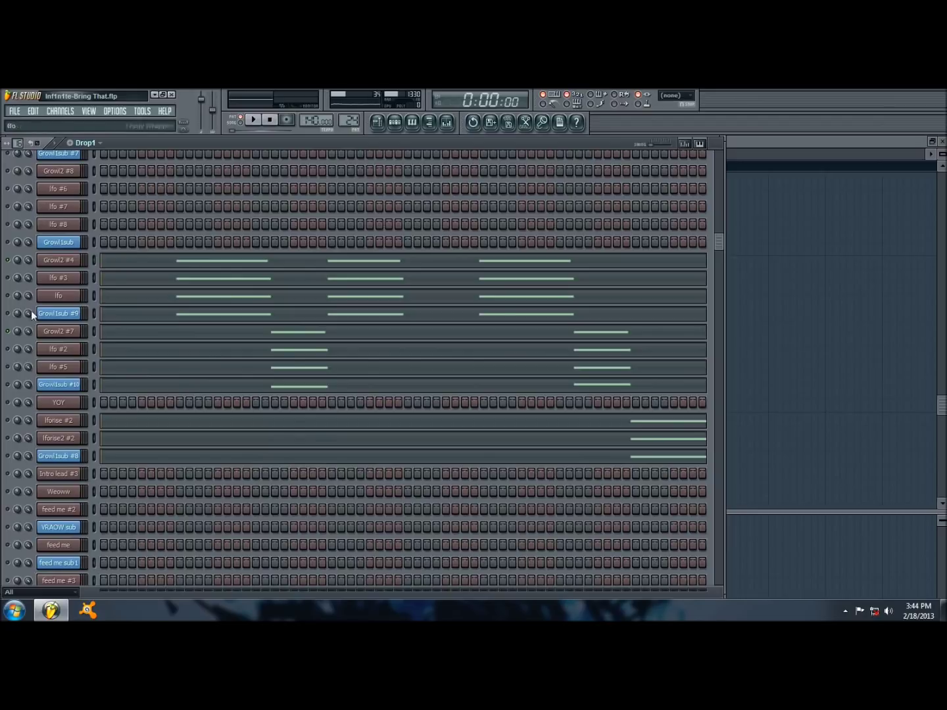
Audition the lfo #3 and lfo channels on their own and layered with Growl2 #4
key("space")
key("space")
key("space")
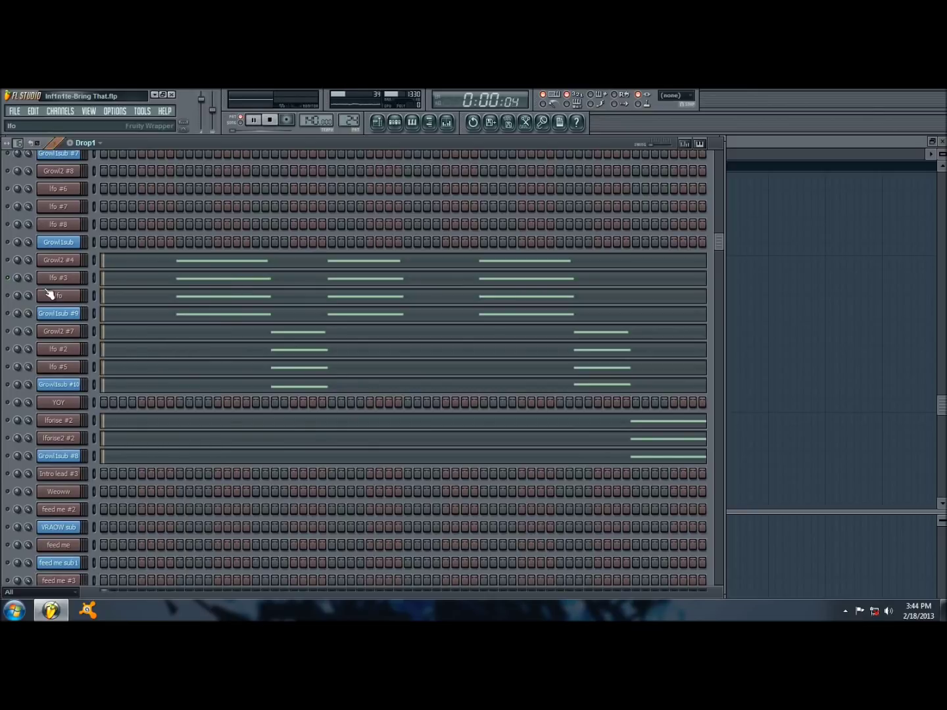
key("space")
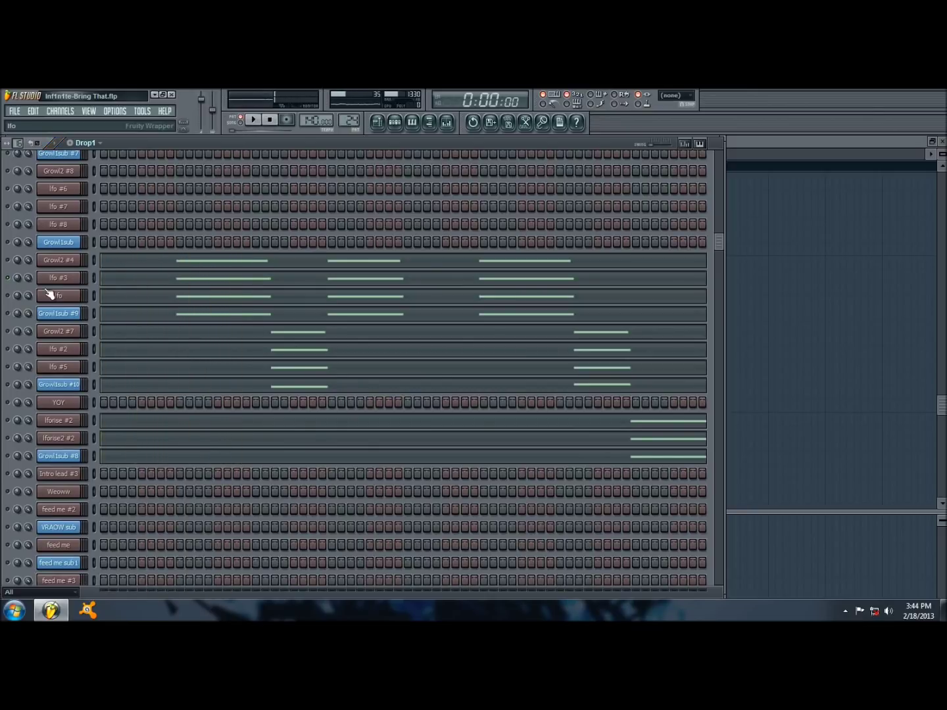
key("space")
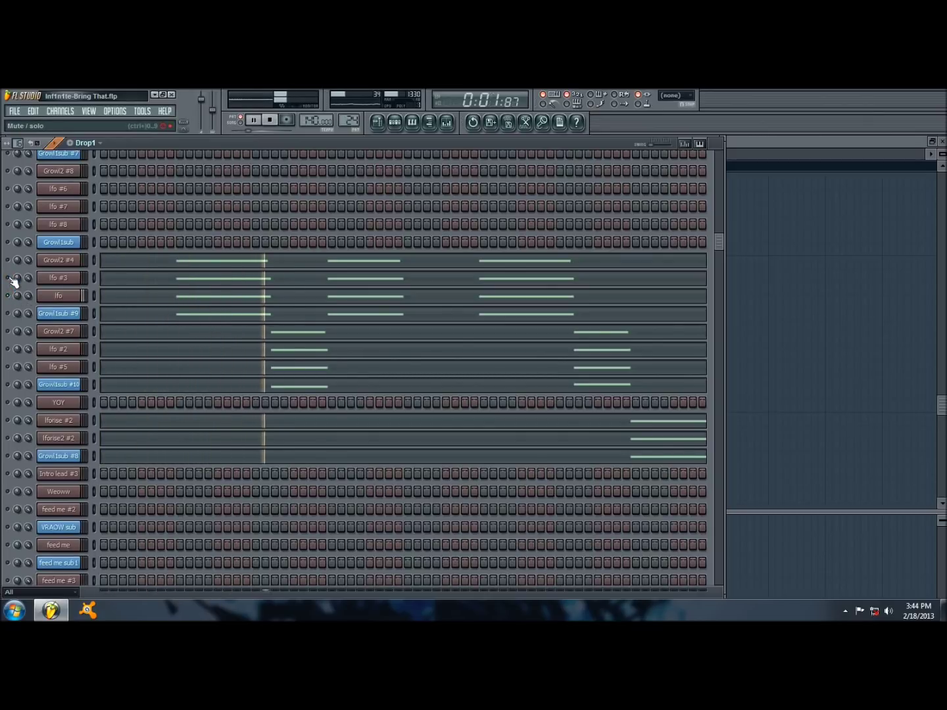
key("space")
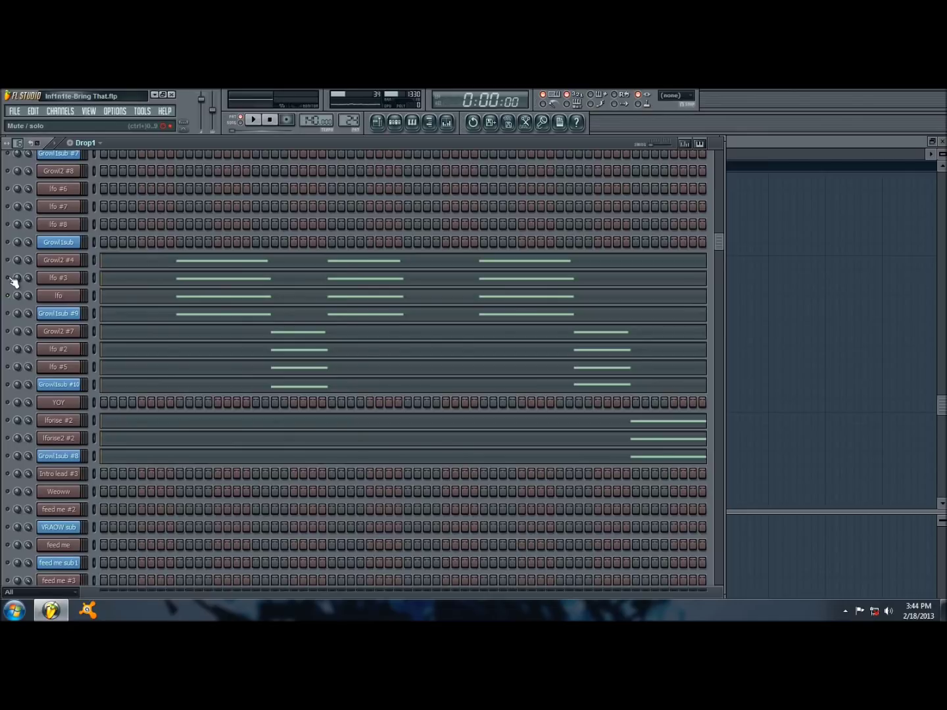
key("space")
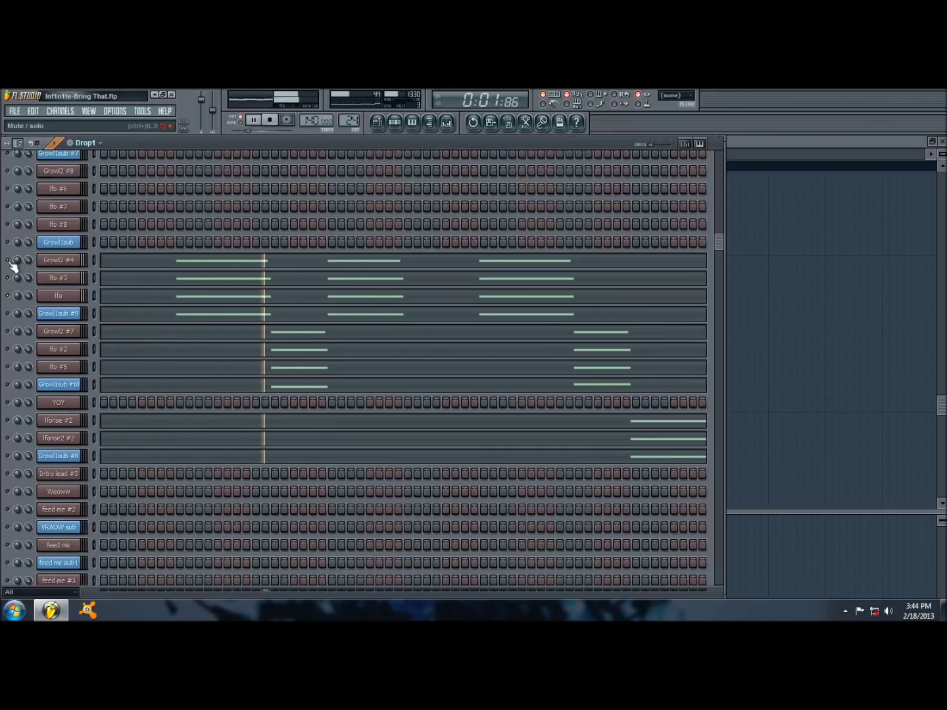
key("space")
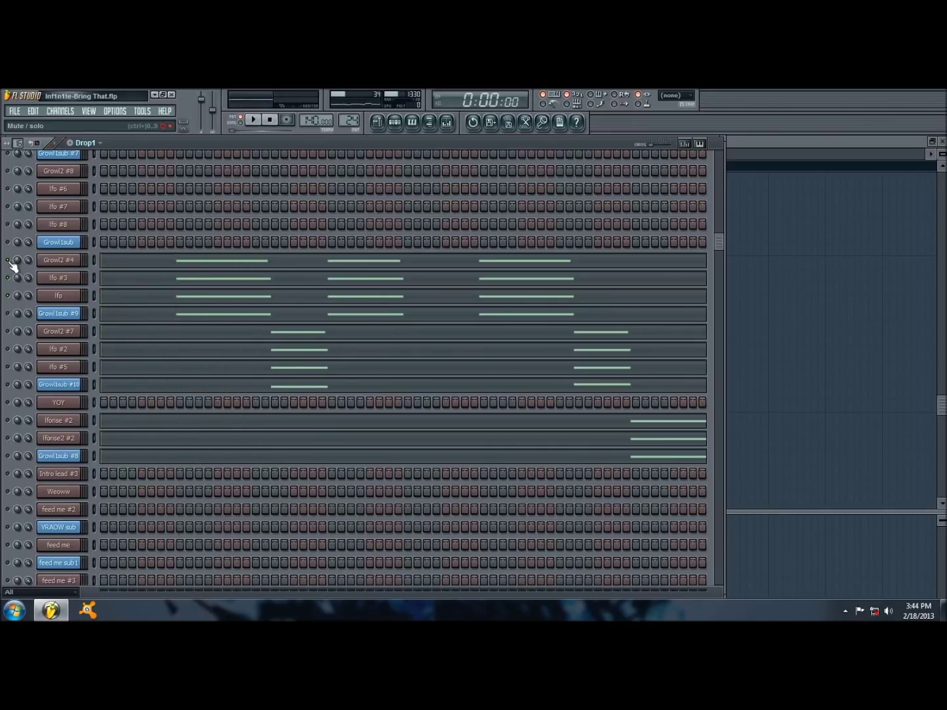
Inspect the Massive patches of the lfo #3, Growl2 #4 and lfo channels
left_click(68, 278)
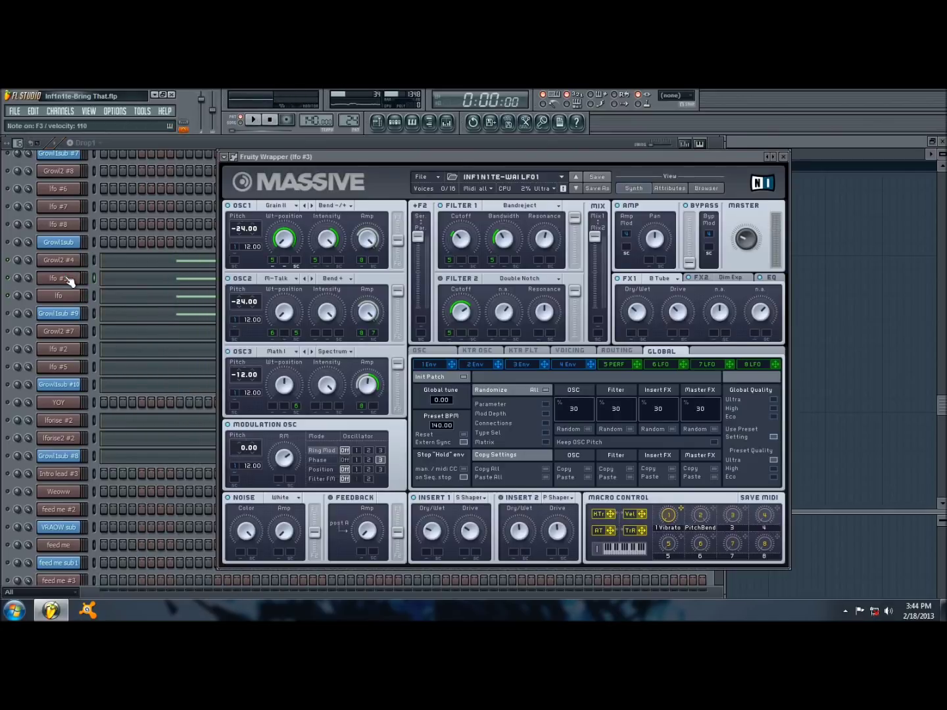
left_click(784, 157)
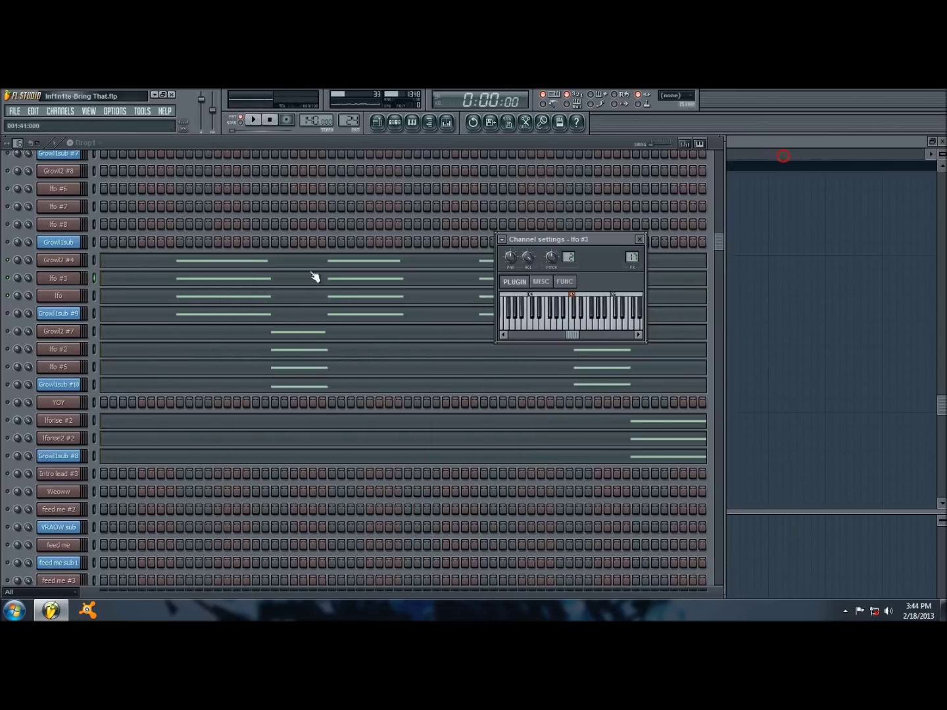
left_click(69, 263)
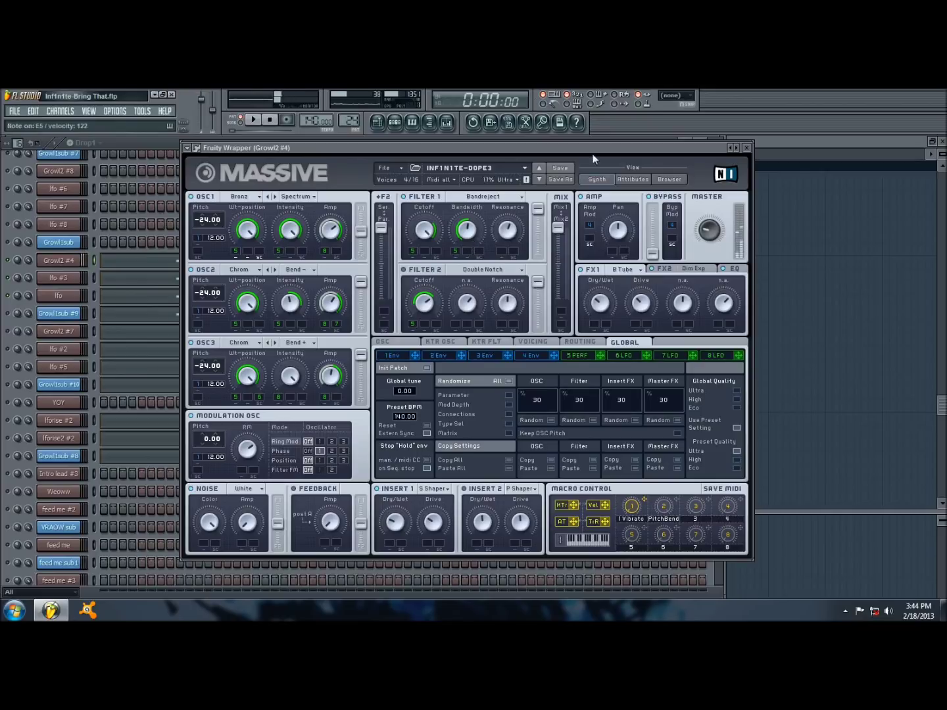
left_click(747, 149)
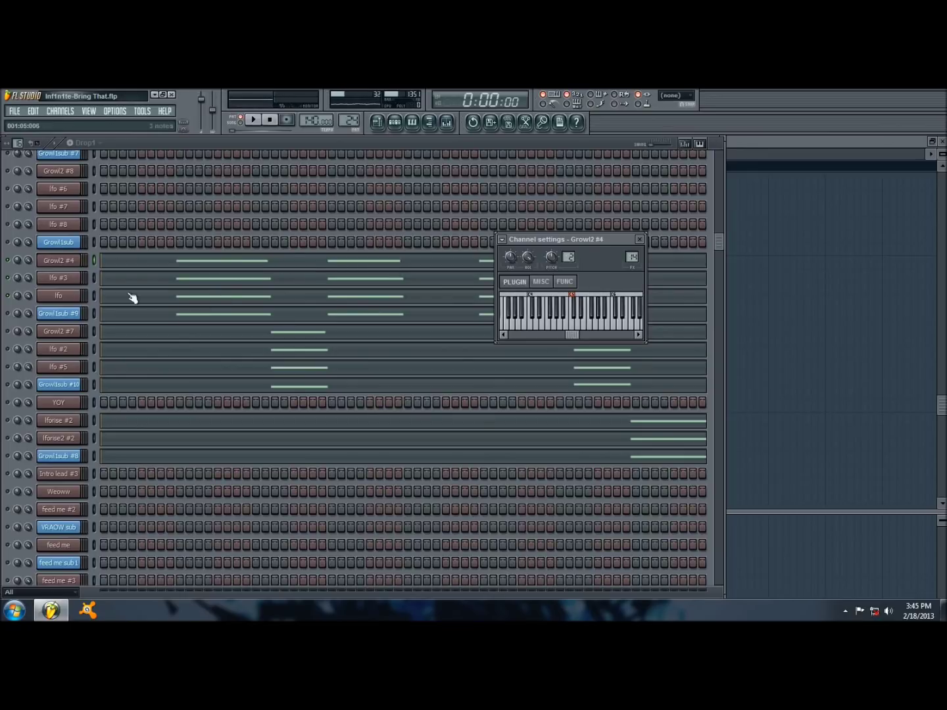
left_click(64, 277)
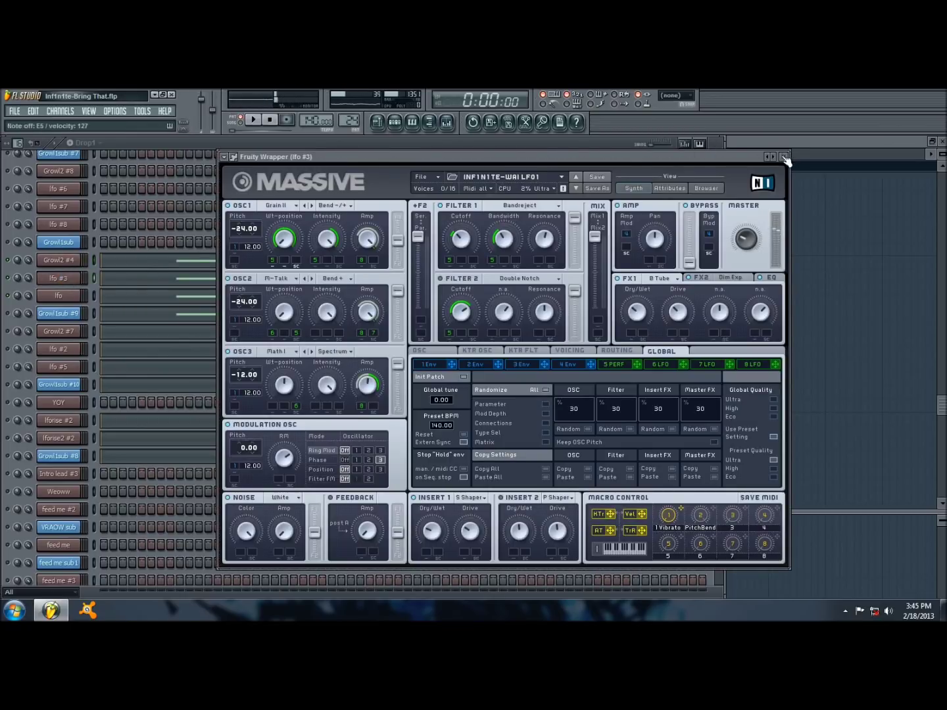
left_click(785, 157)
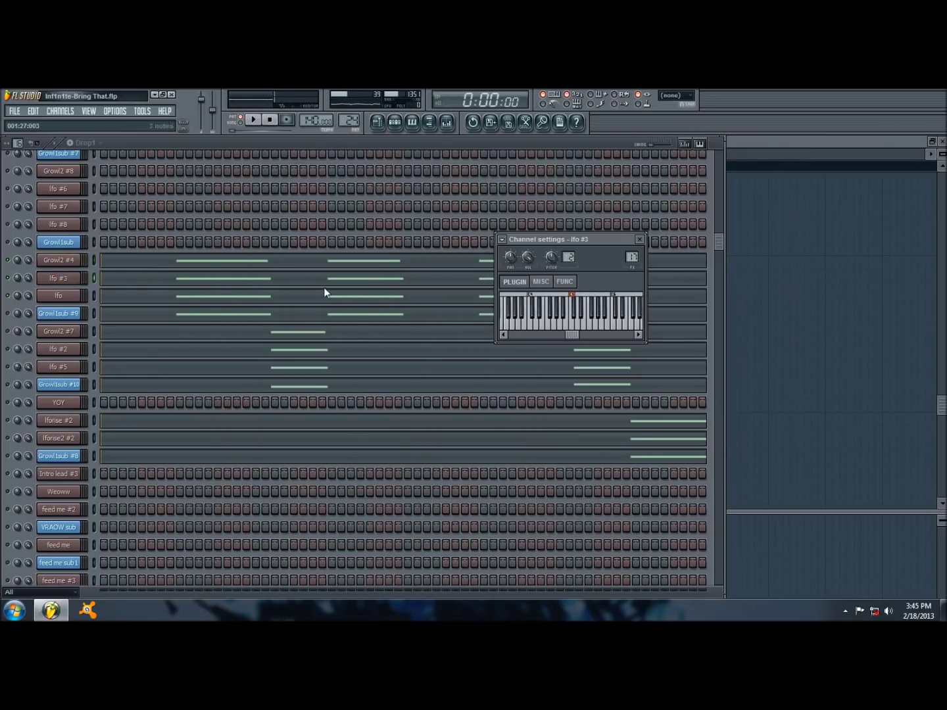
left_click(60, 296)
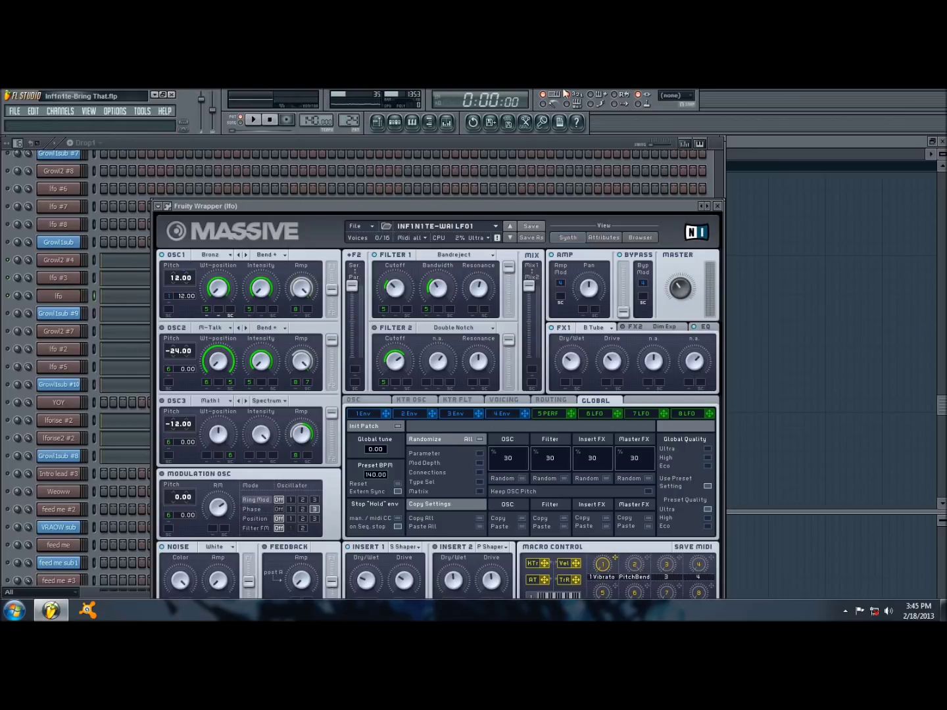
Play the Growl2 #4, lfo #3 and lfo layers of Drop1 together
left_click(13, 301)
key("space")
key("space")
key("space")
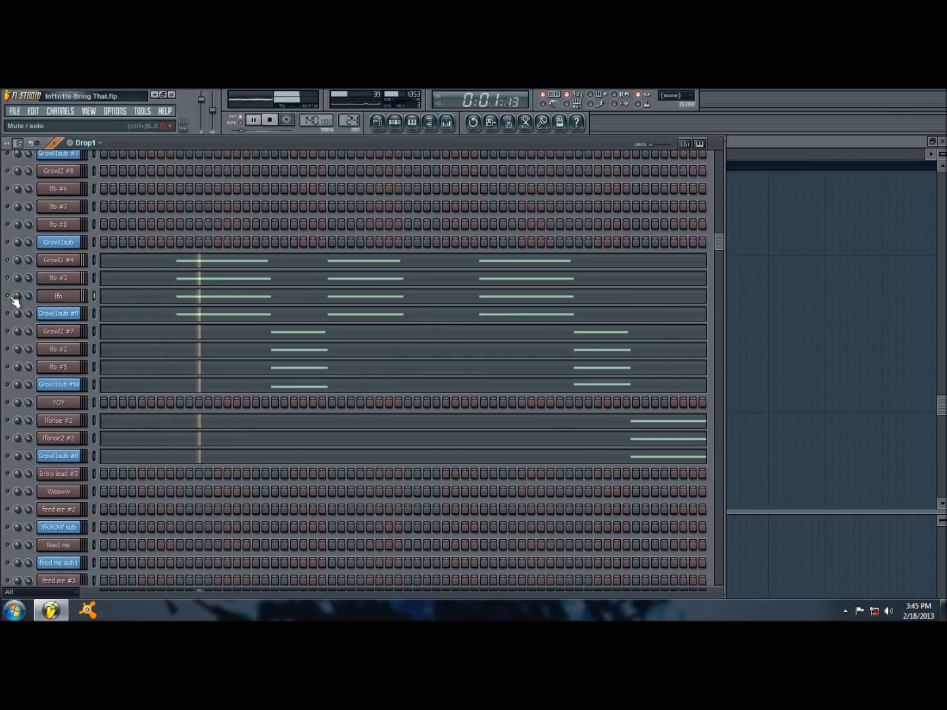
key("space")
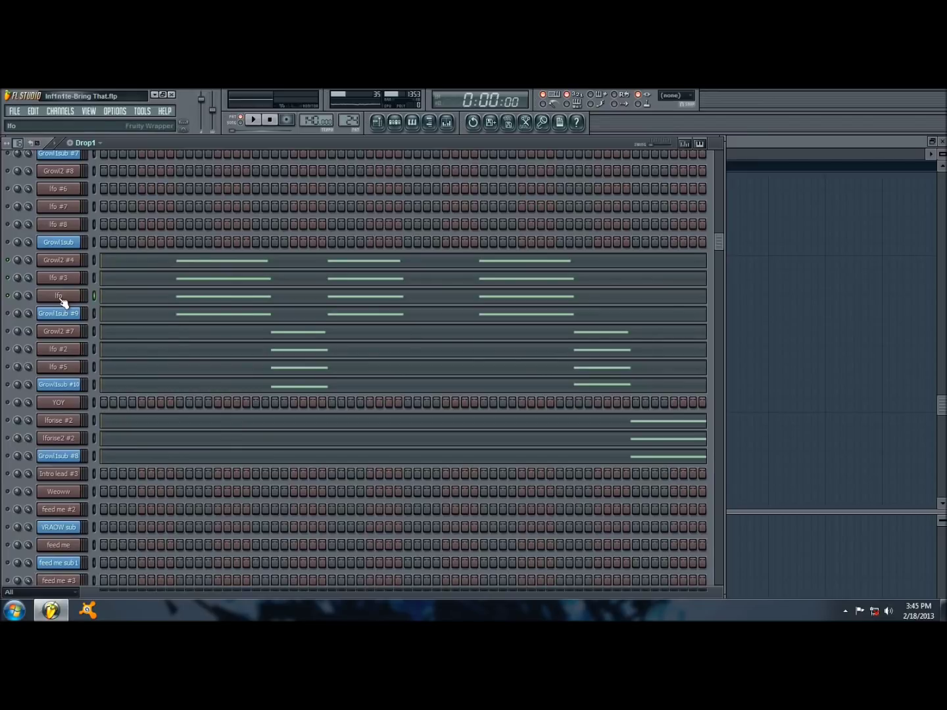
Look over the remaining Drop1 channels and return to the playlist arrangement
scroll(39, 304, "down", 3)
scroll(73, 296, "up", 3)
right_click(17, 299)
key("Escape")
left_click(377, 122)
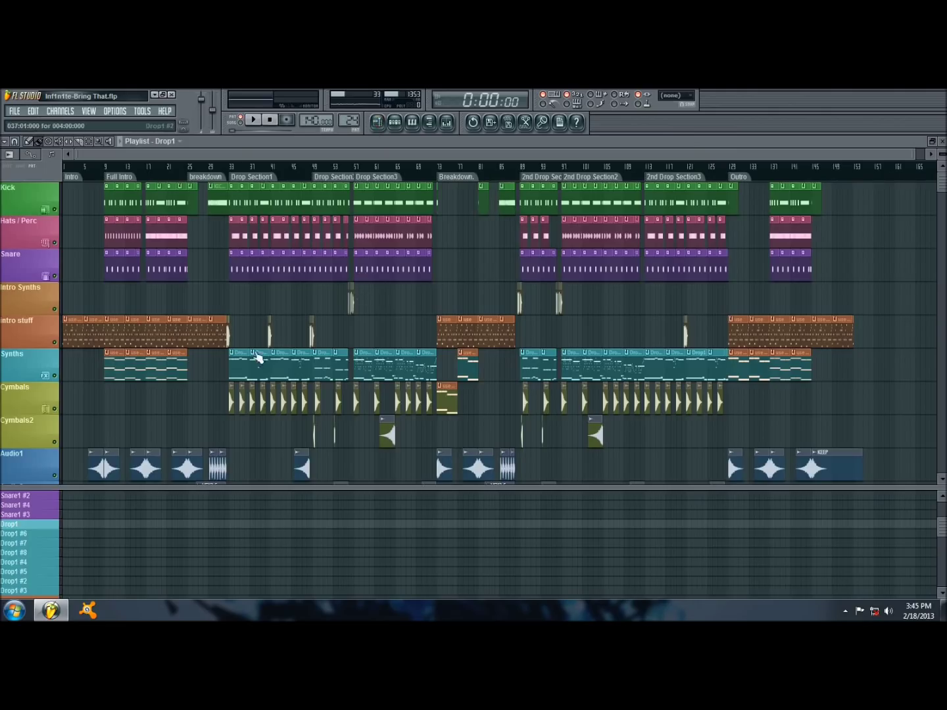
Open the Drop1 #4 pattern from Drop Section2 of the playlist and play it
scroll(287, 175, "up", 3)
double_click(387, 371)
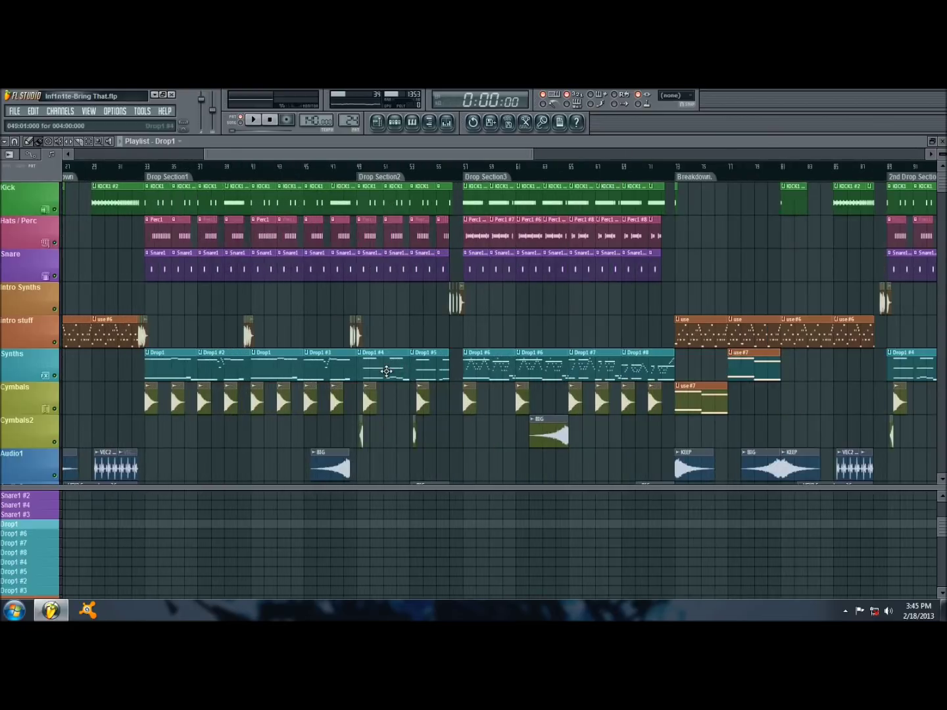
left_click(253, 119)
left_click(394, 122)
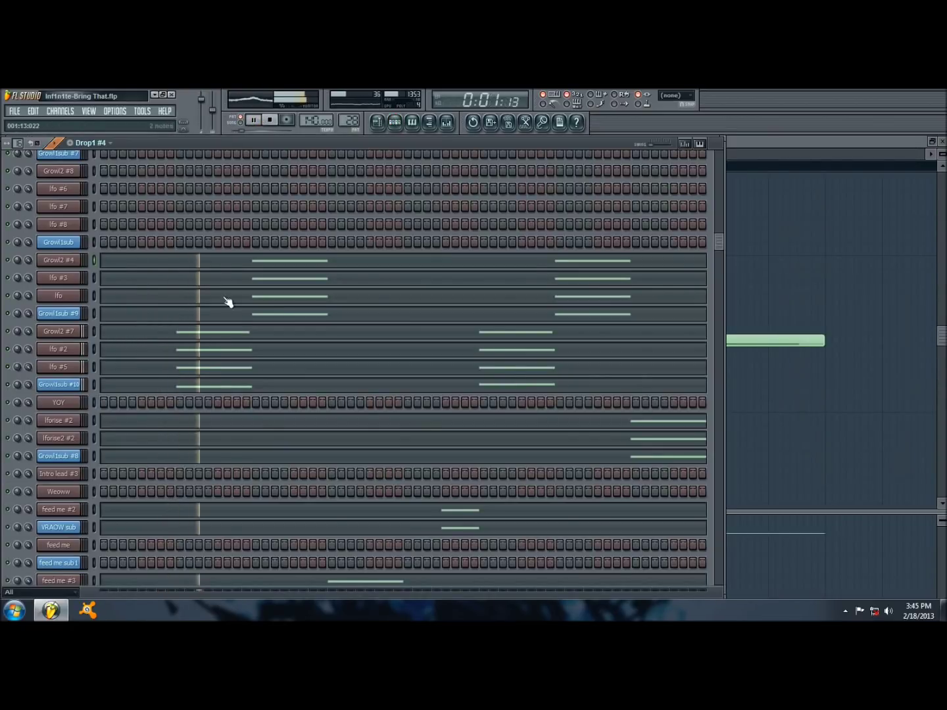
Stop playback of Drop1 #4 and inspect the Massive patch of the feed me #3 channel
scroll(169, 295, "down", 5)
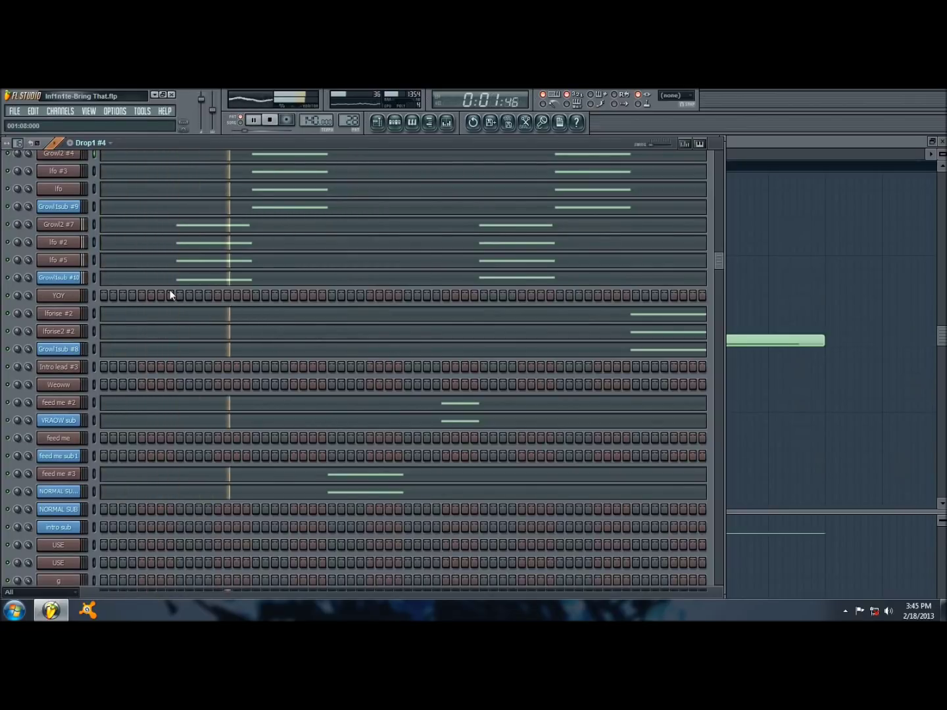
key("space")
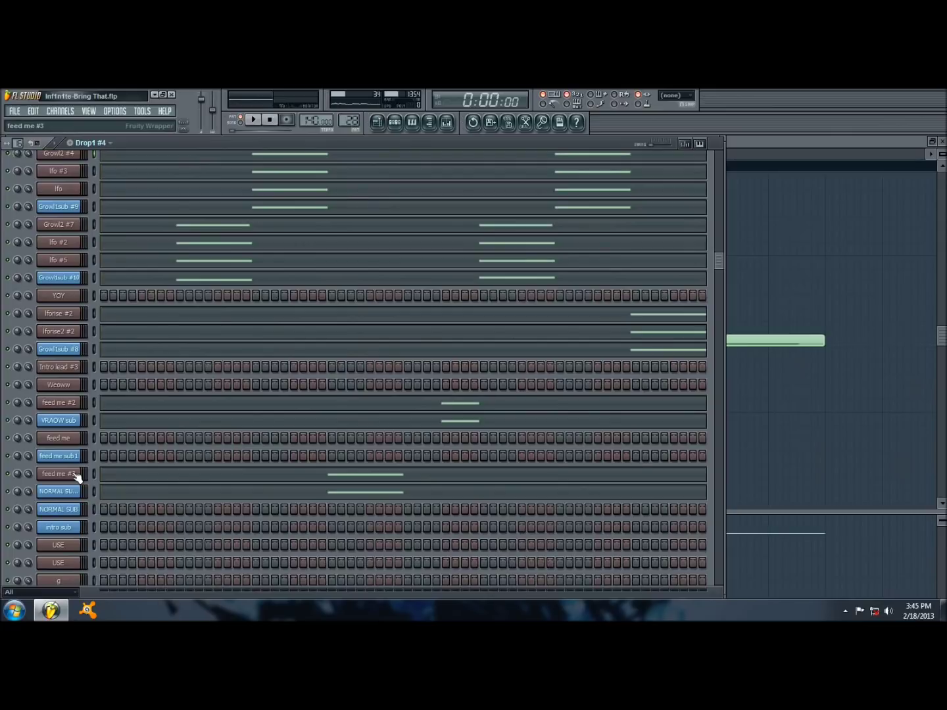
scroll(77, 478, "down", 6)
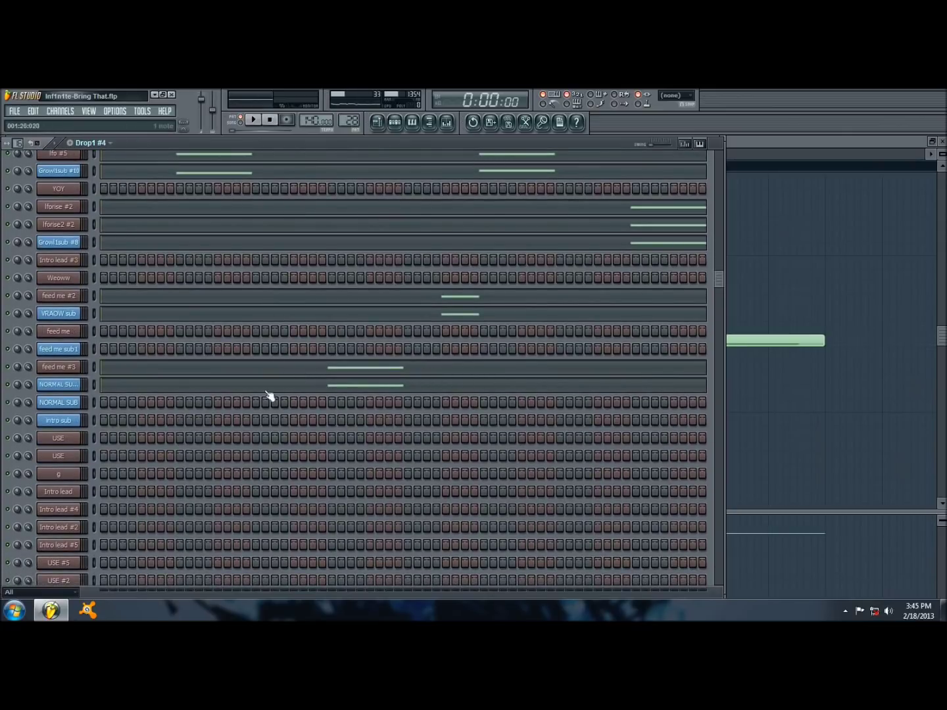
left_click(66, 367)
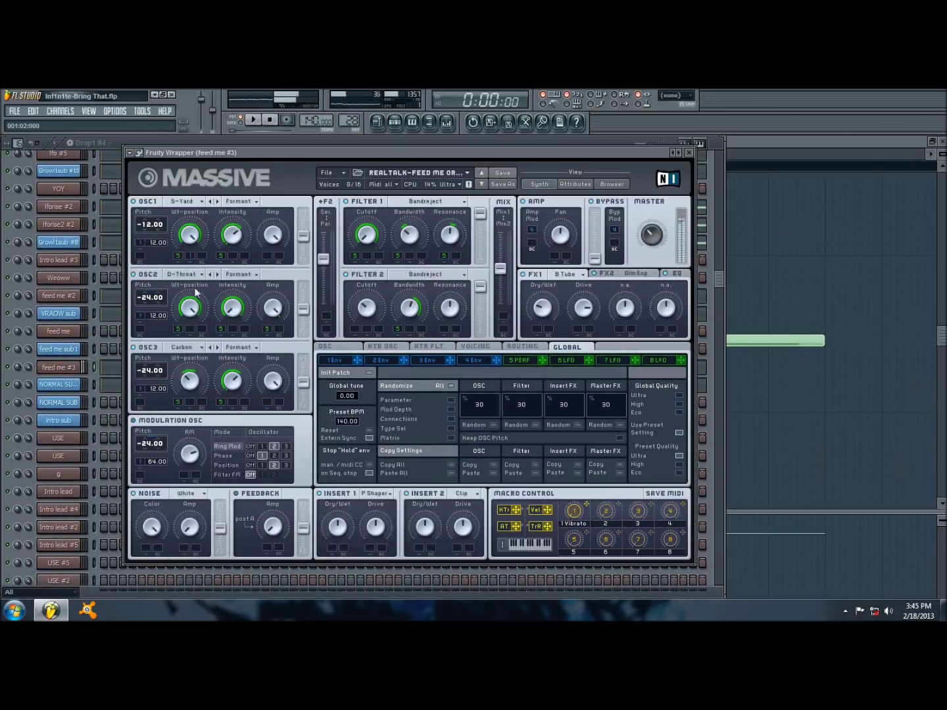
Clone the feed me #3 channel and close the clone's plugin and channel settings windows
right_click(74, 368)
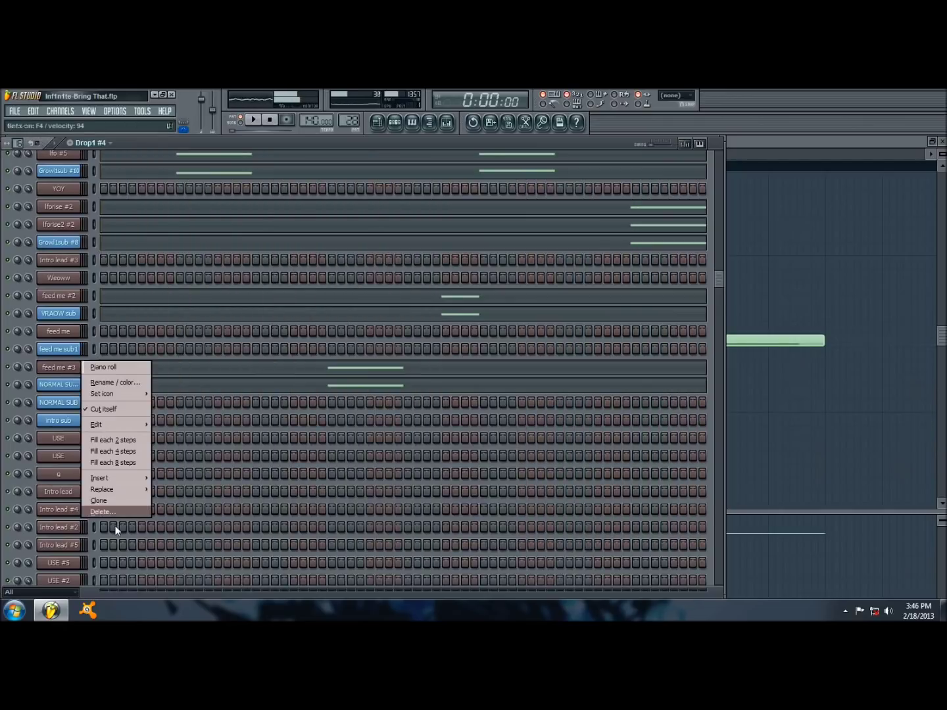
left_click(105, 500)
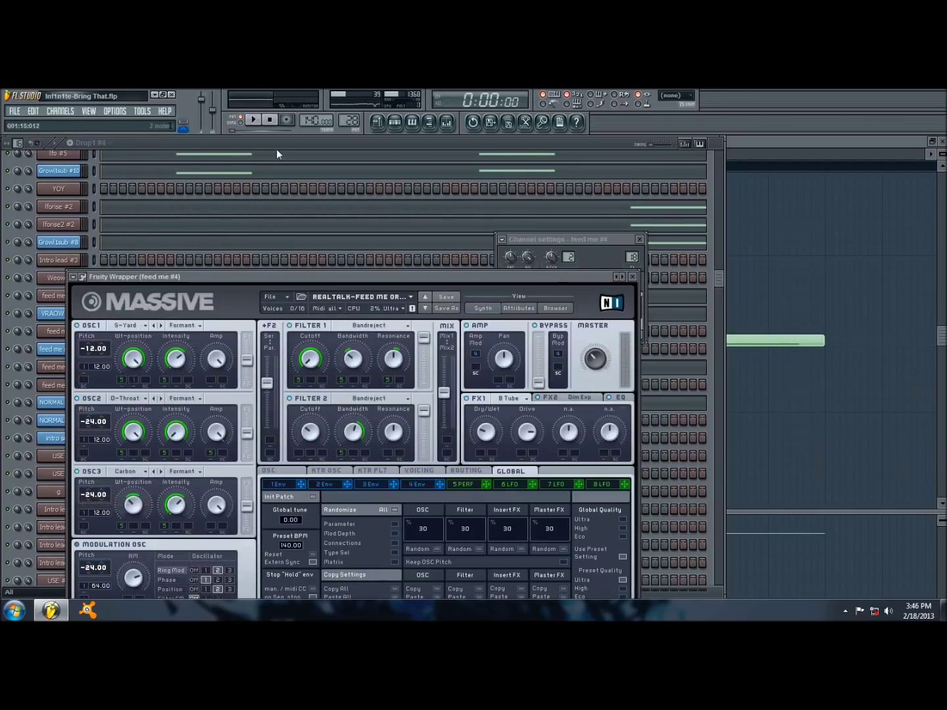
mouse_move(601, 351)
left_mouse_down()
mouse_move(600, 369)
mouse_move(596, 357)
left_mouse_up()
left_click(631, 276)
left_click(639, 239)
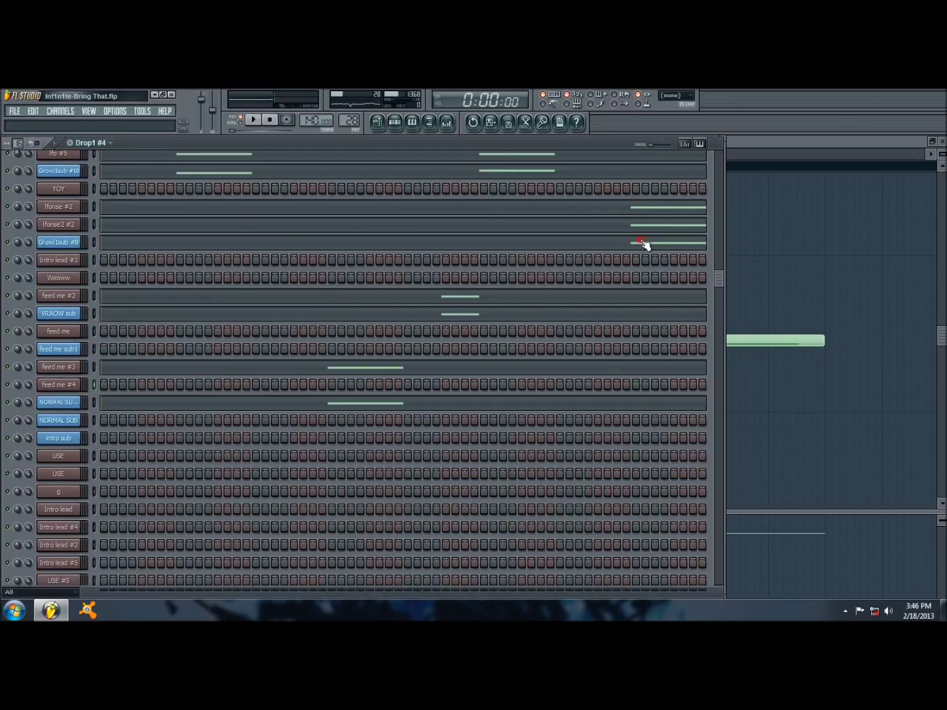
Delete the cloned feed me #4 channel
right_click(79, 382)
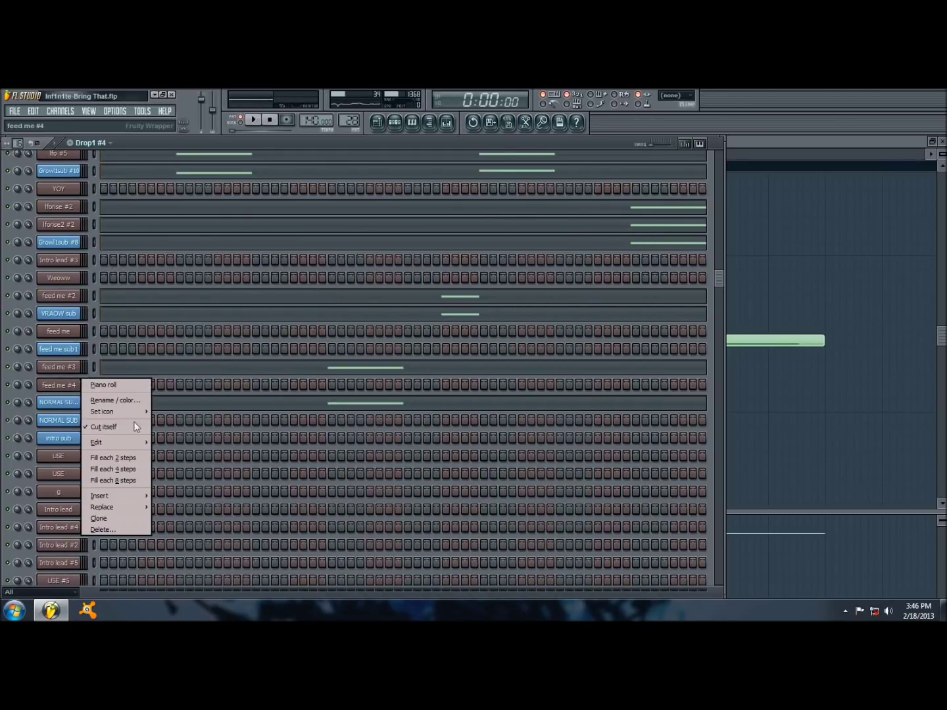
left_click(134, 526)
left_click(535, 390)
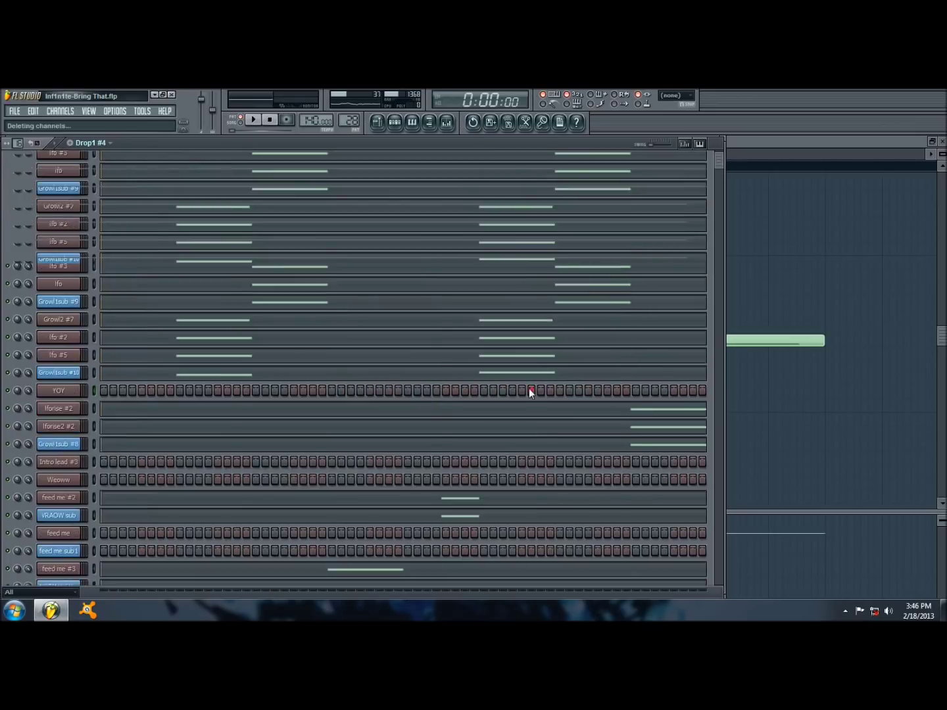
Open the Drop1 #6 pattern from Drop Section3 of the playlist and audition its opening
left_click(377, 122)
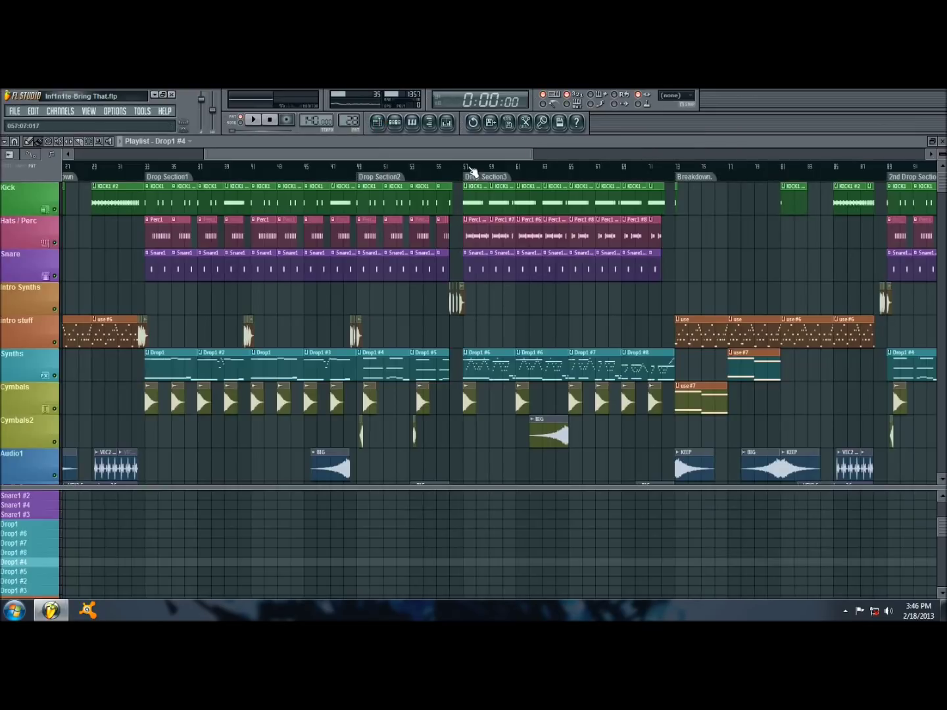
double_click(493, 353)
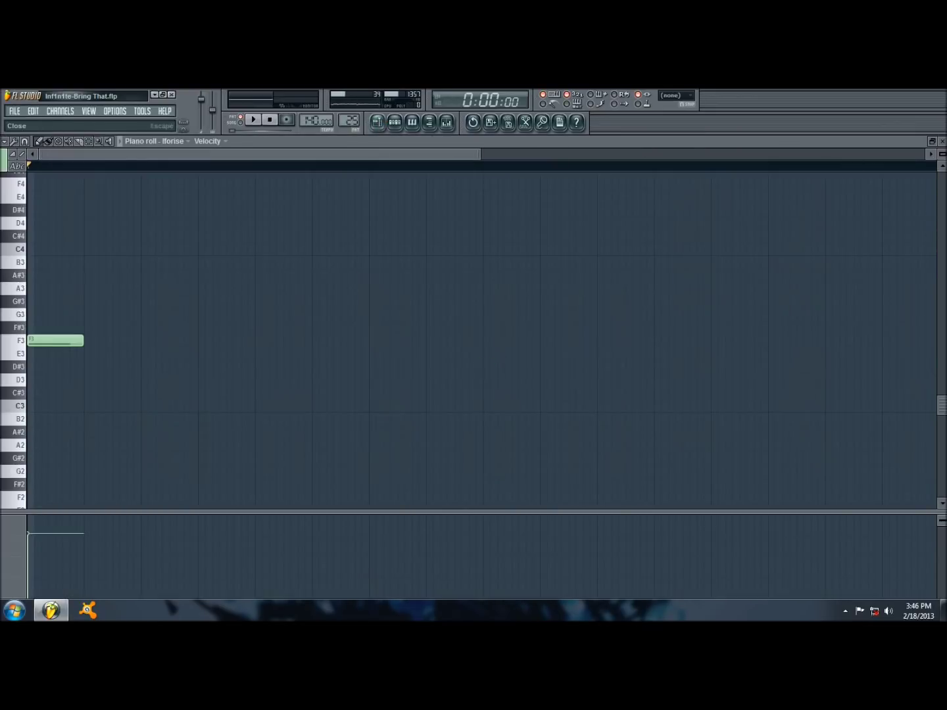
left_click(942, 142)
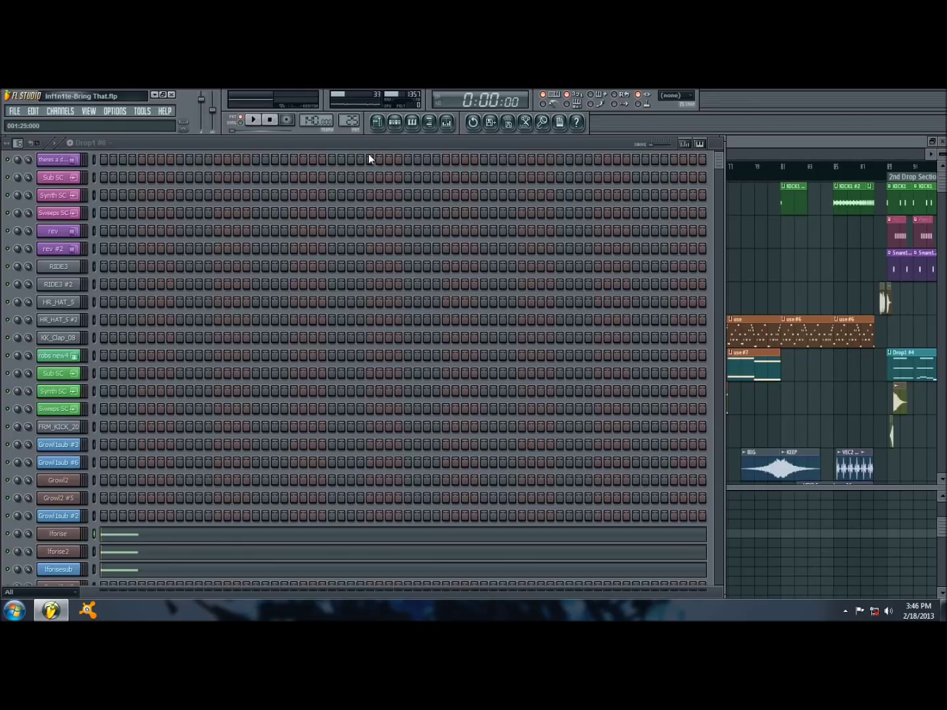
scroll(362, 234, "down", 5)
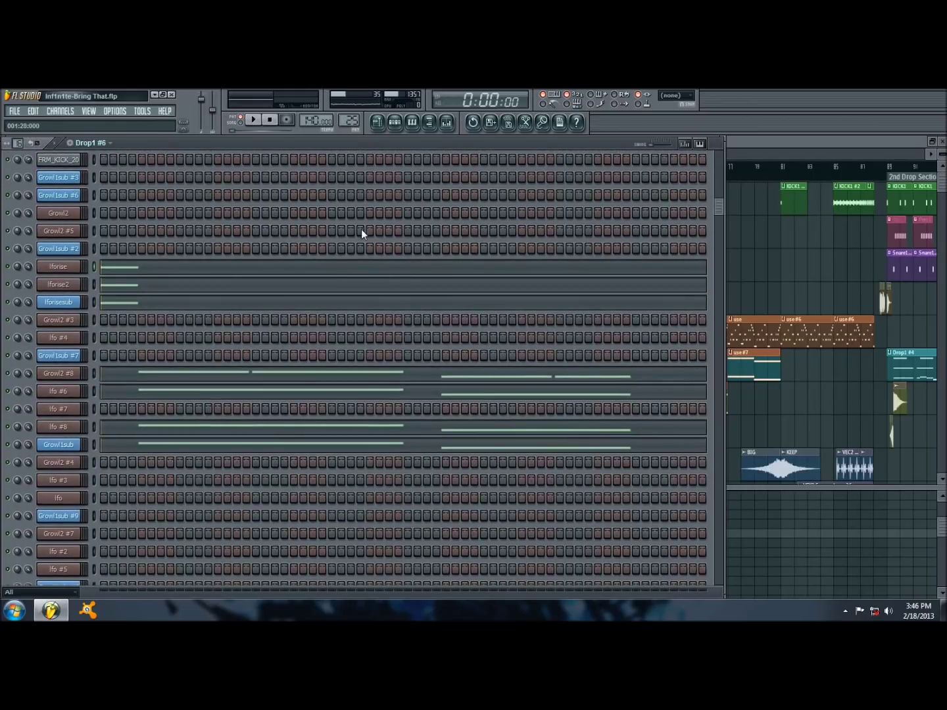
key("space")
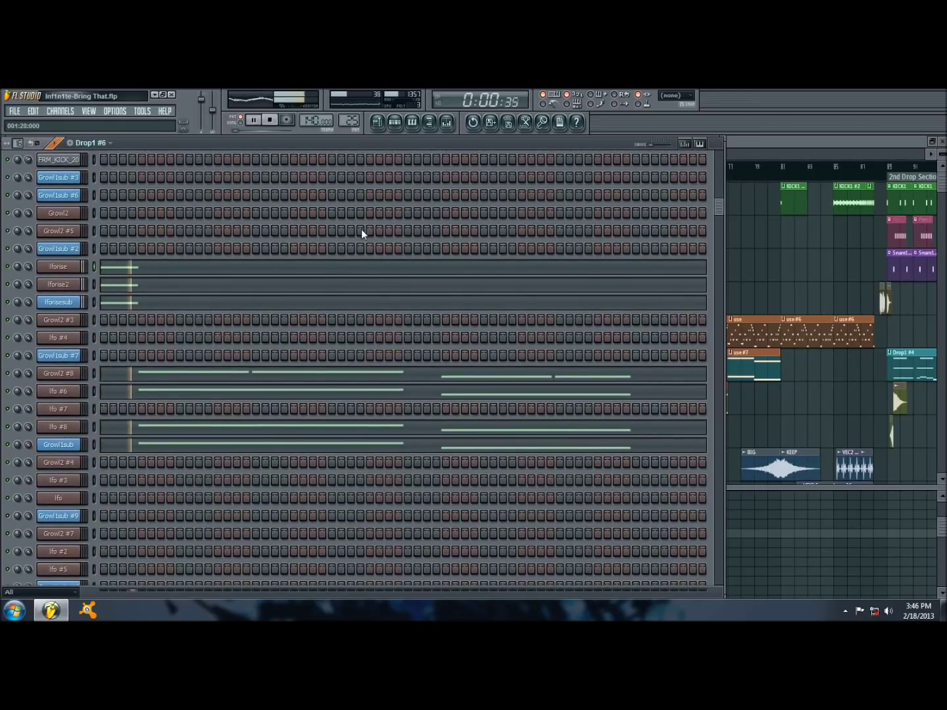
key("space")
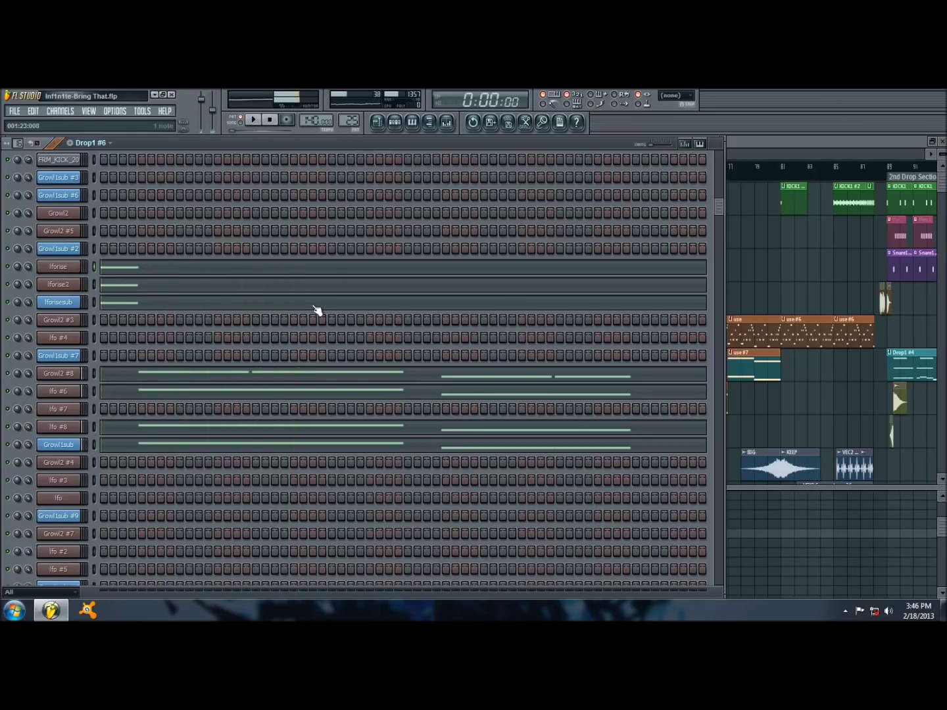
Look over the remaining channels used in the Drop1 #6 pattern
scroll(308, 317, "down", 10)
scroll(313, 309, "down", 8)
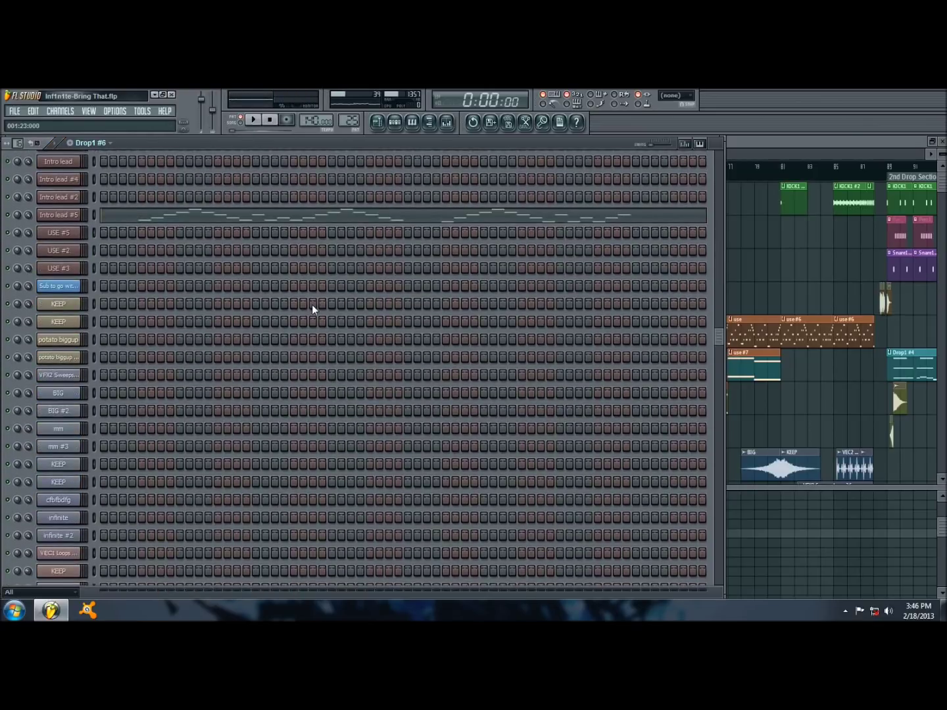
scroll(313, 310, "down", 15)
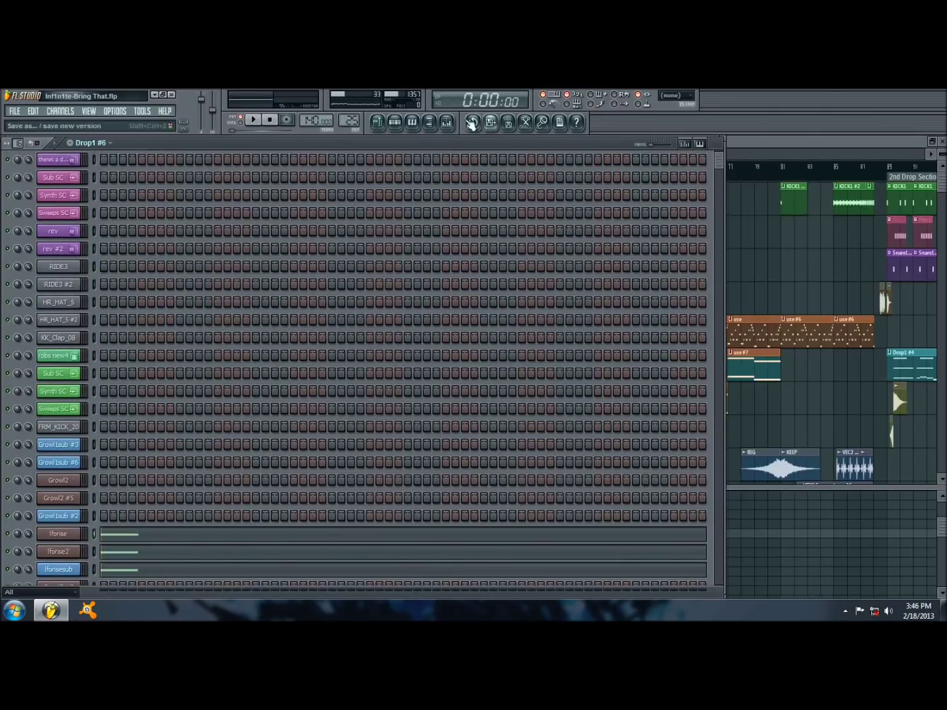
Start a new project, then open the recent project Inf1n1te-We Are Infinite.flp
left_click(16, 111)
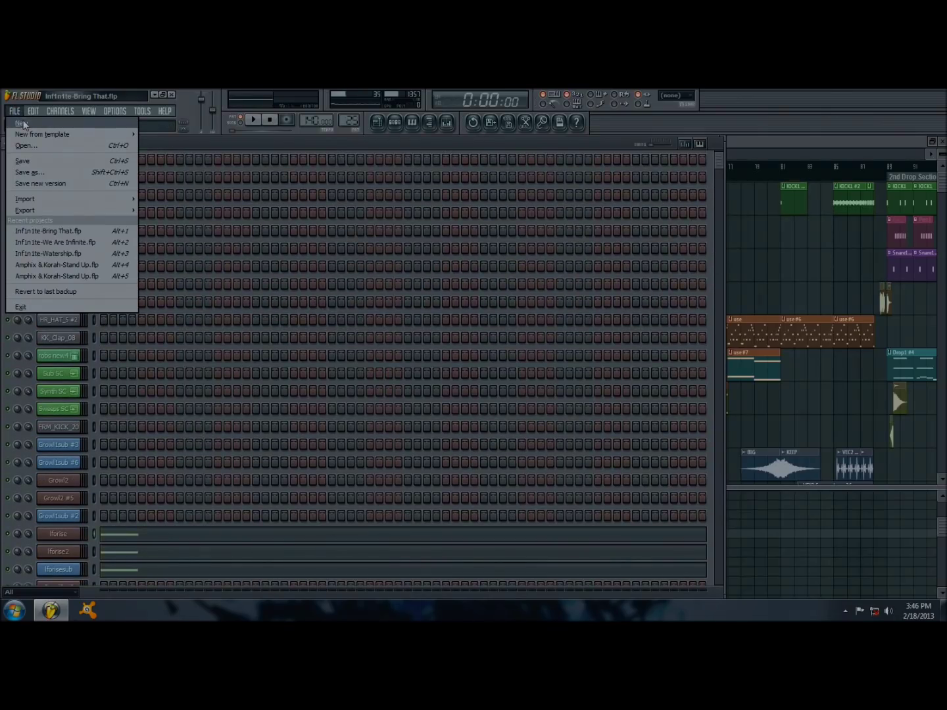
left_click(21, 123)
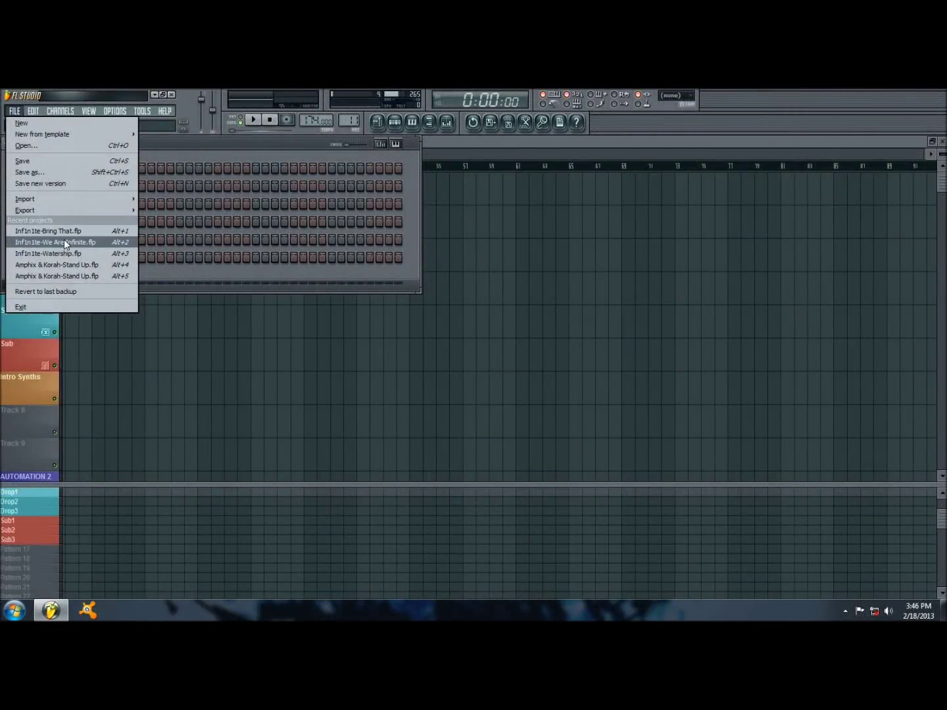
left_click(63, 242)
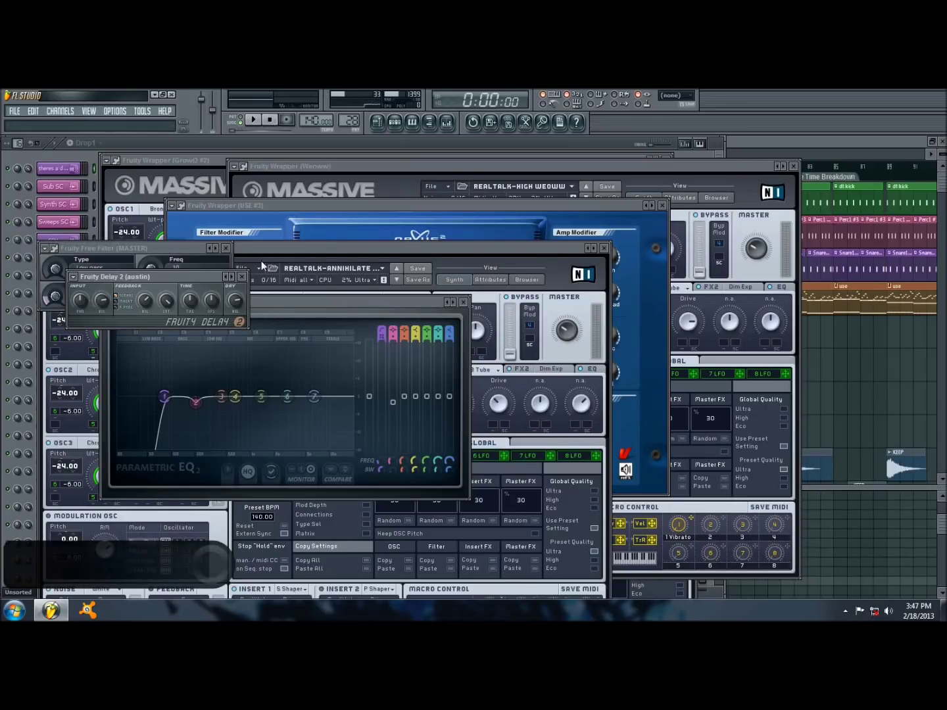
Close the overlapping effect and synth plugin windows, from Fruity Delay 2 through the Growl2 #2 Massive window
left_click(243, 276)
left_click(226, 248)
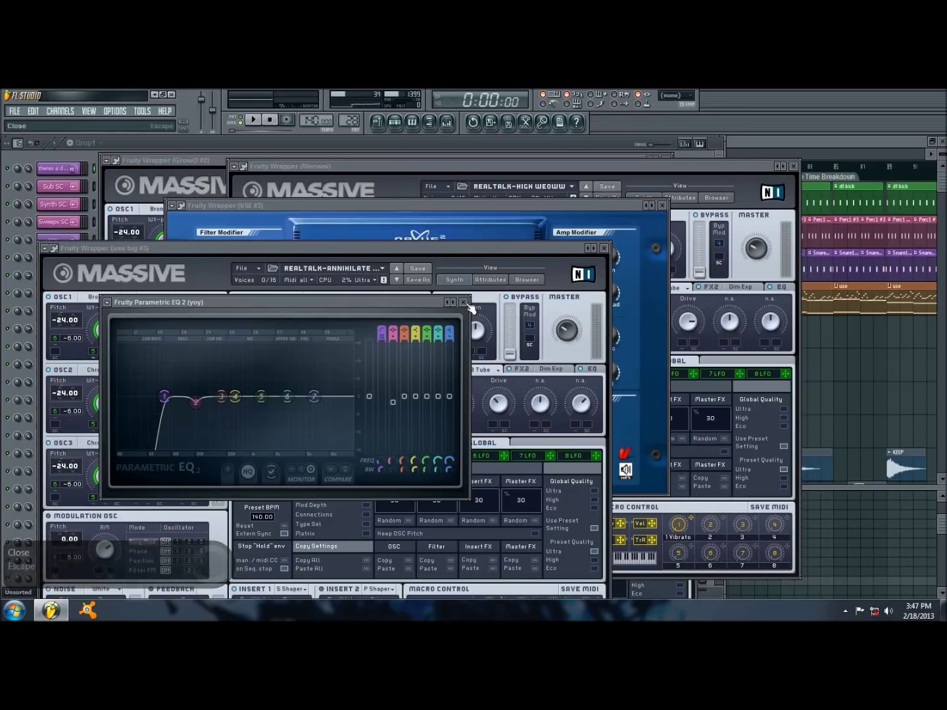
left_click(464, 302)
left_click(604, 247)
left_click(662, 205)
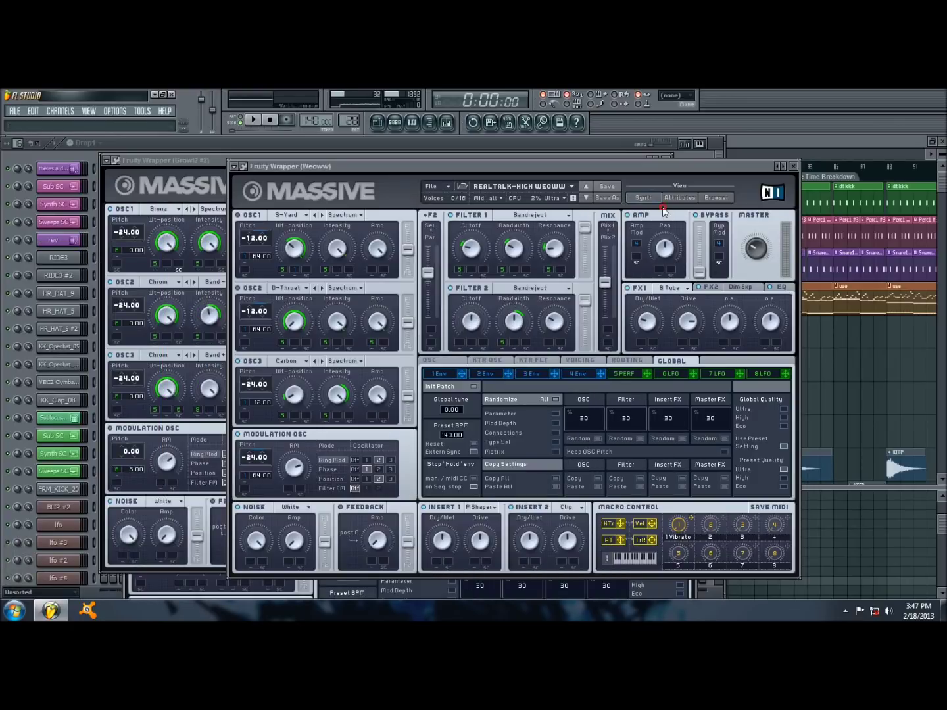
left_click(794, 167)
left_click(663, 160)
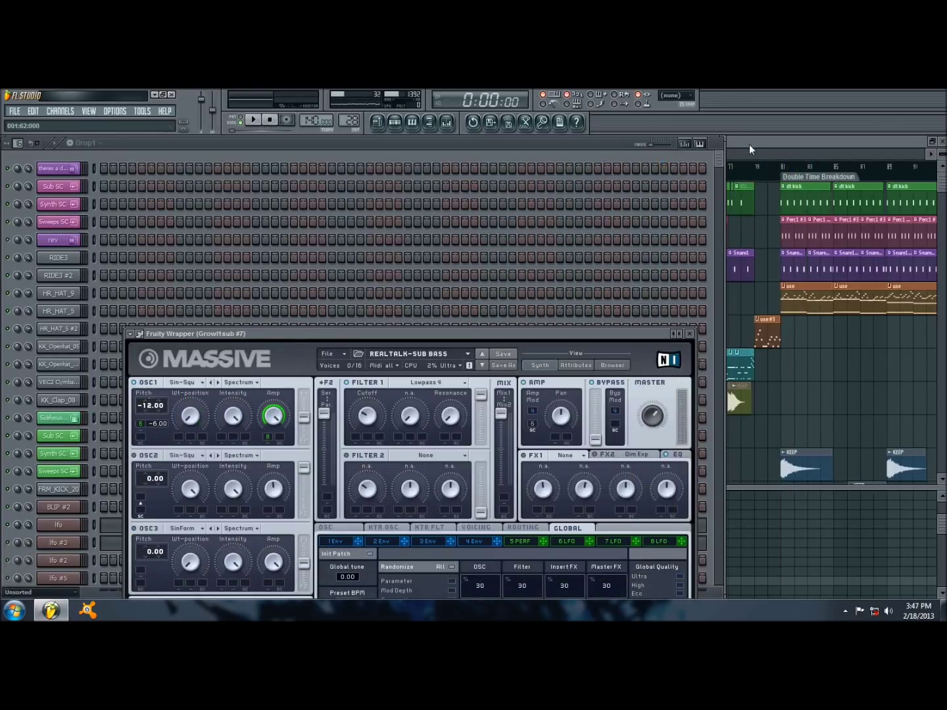
Open the Drop1 pattern from the playlist and show its channels with playback in pattern mode
left_click(749, 144)
double_click(168, 359)
left_click(238, 122)
left_click(395, 124)
Look over the layered bass channels of the Drop1 pattern and play it
scroll(360, 321, "down", 15)
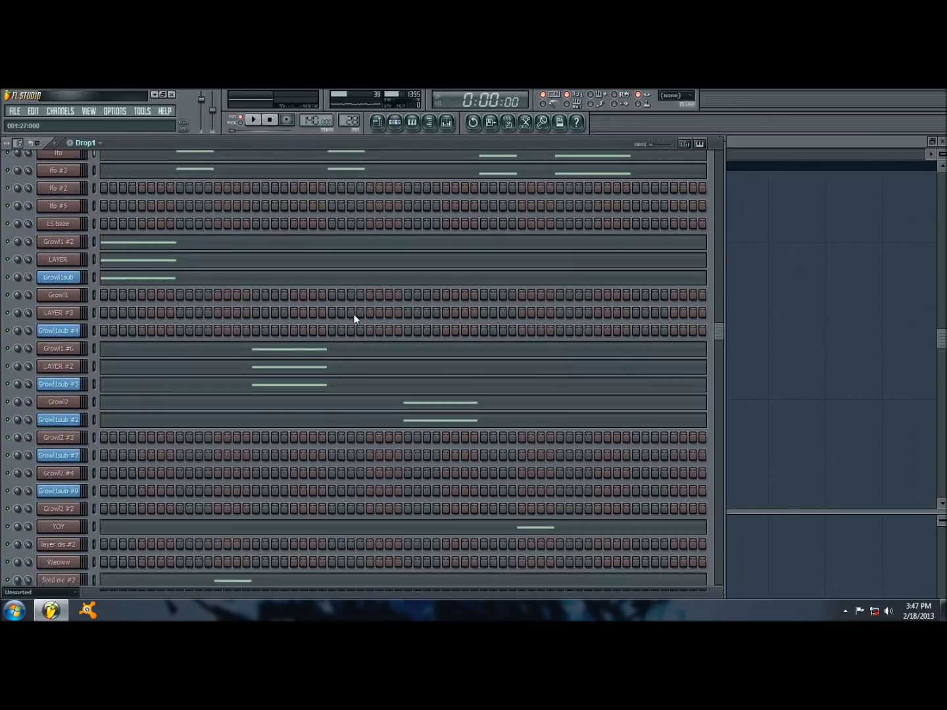
scroll(359, 317, "up", 15)
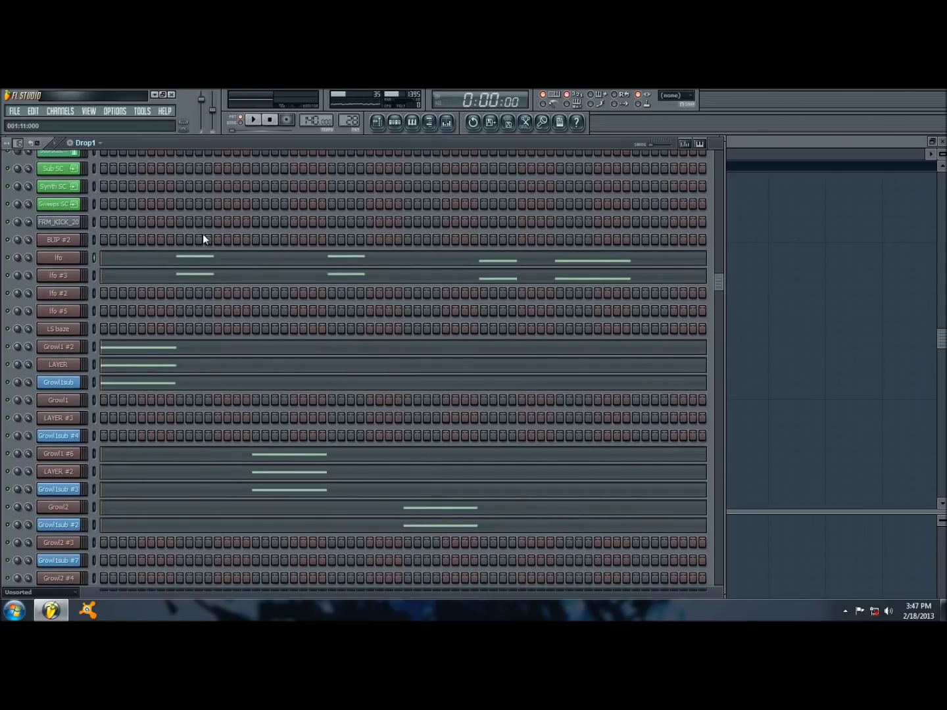
scroll(205, 233, "down", 6)
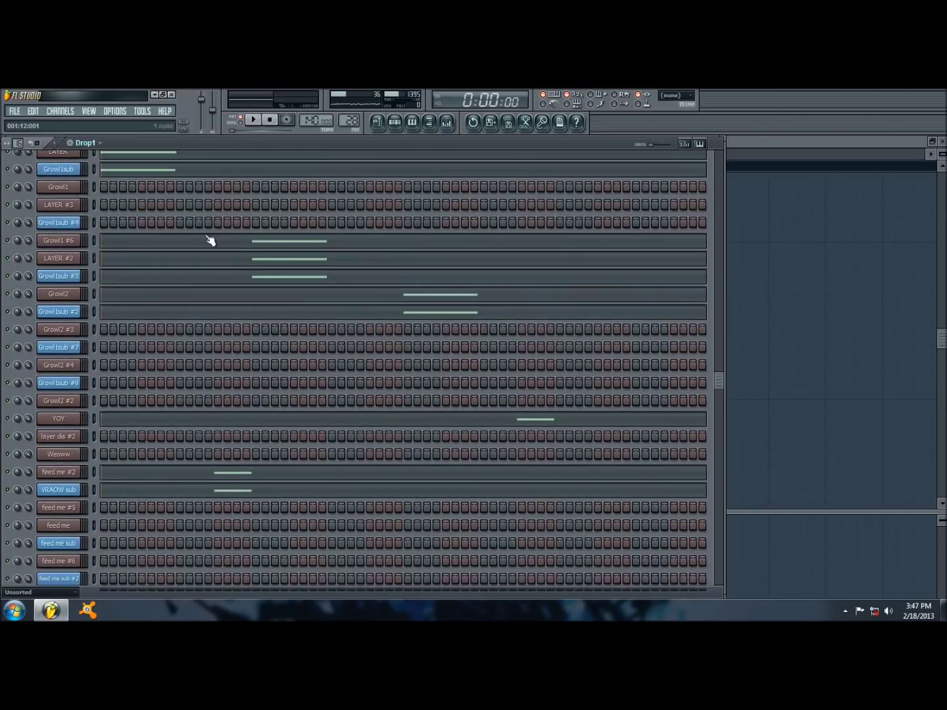
scroll(205, 234, "up", 3)
scroll(204, 235, "down", 1)
scroll(205, 235, "up", 3)
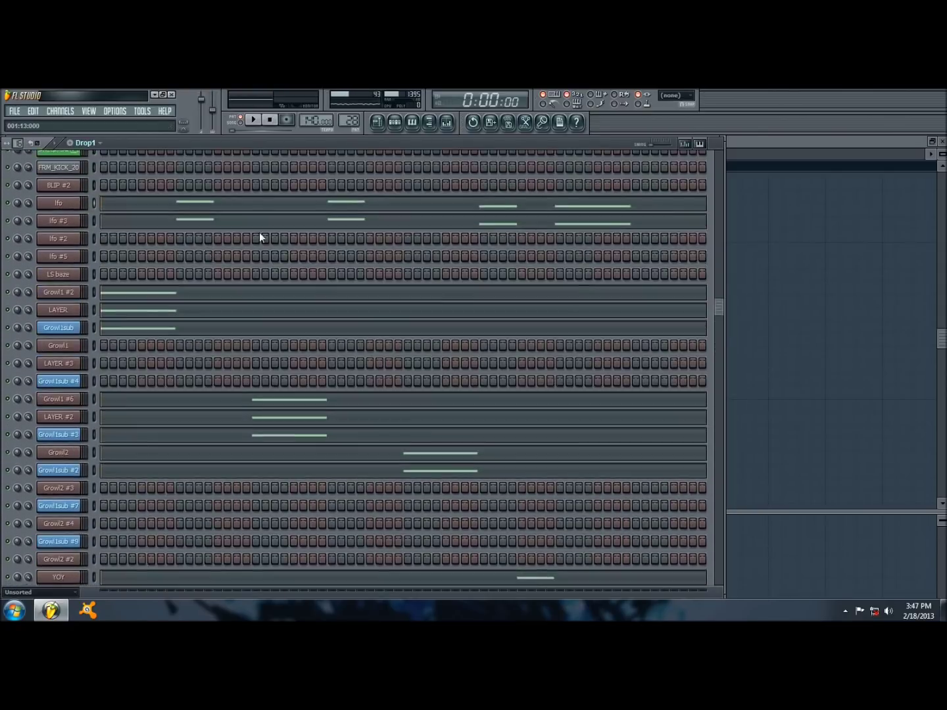
left_click_drag(719, 303, 719, 305)
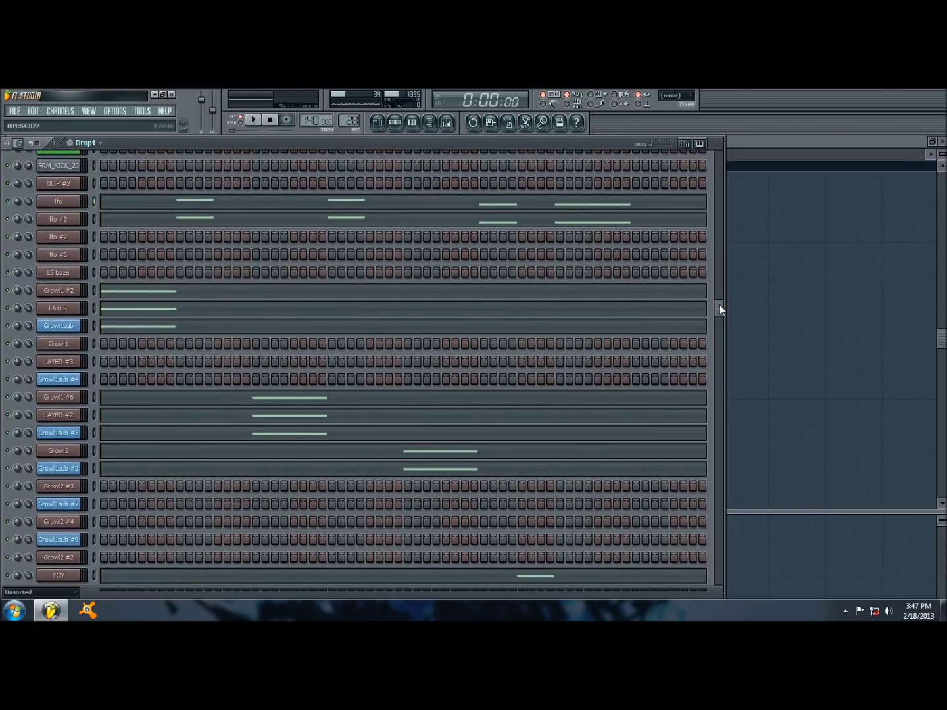
key("space")
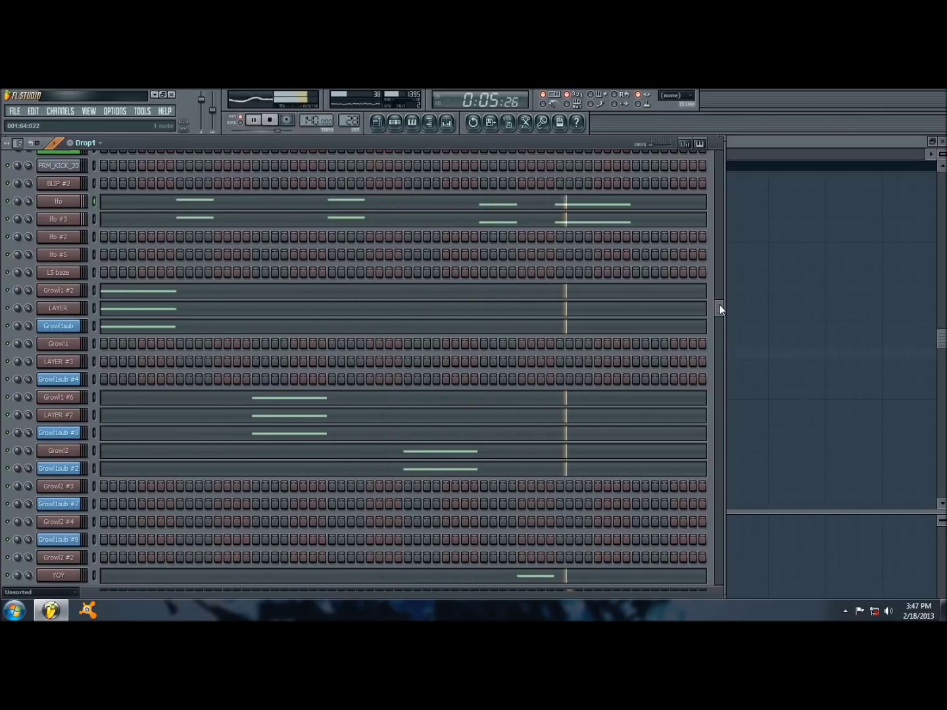
key("space")
Inspect the Massive patches of the Growl1 #2 and LAYER channels and open LAYER's piano roll
left_click(71, 294)
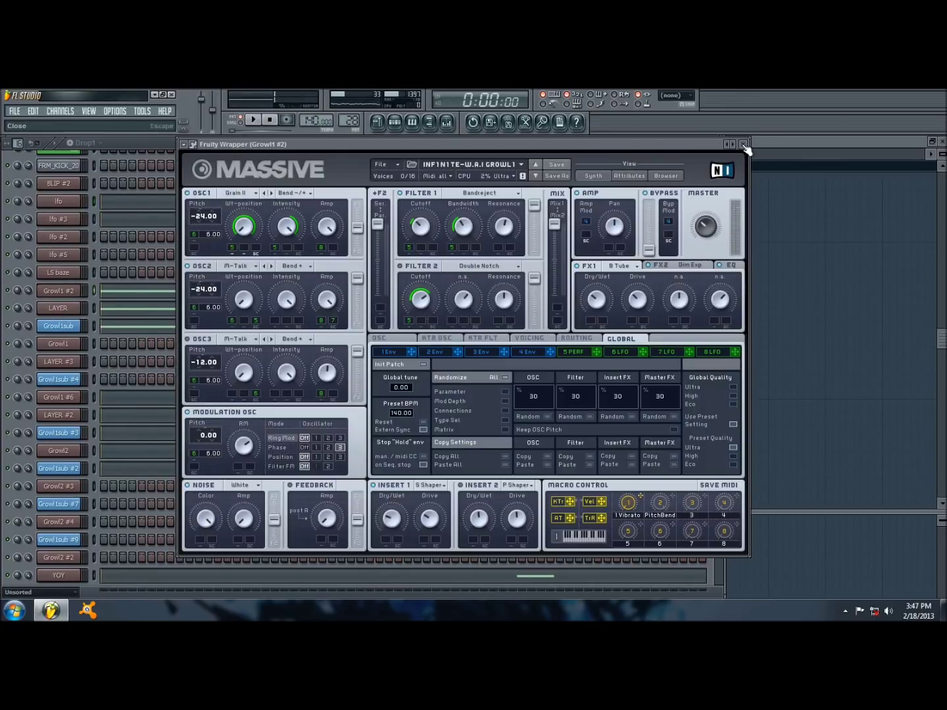
left_click(743, 145)
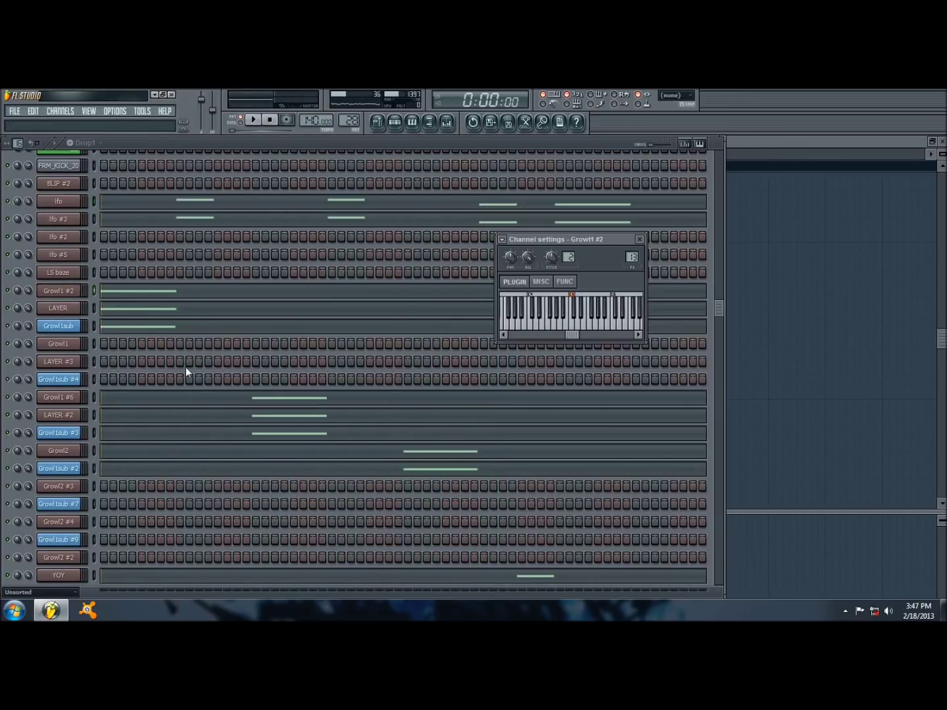
left_click(66, 308)
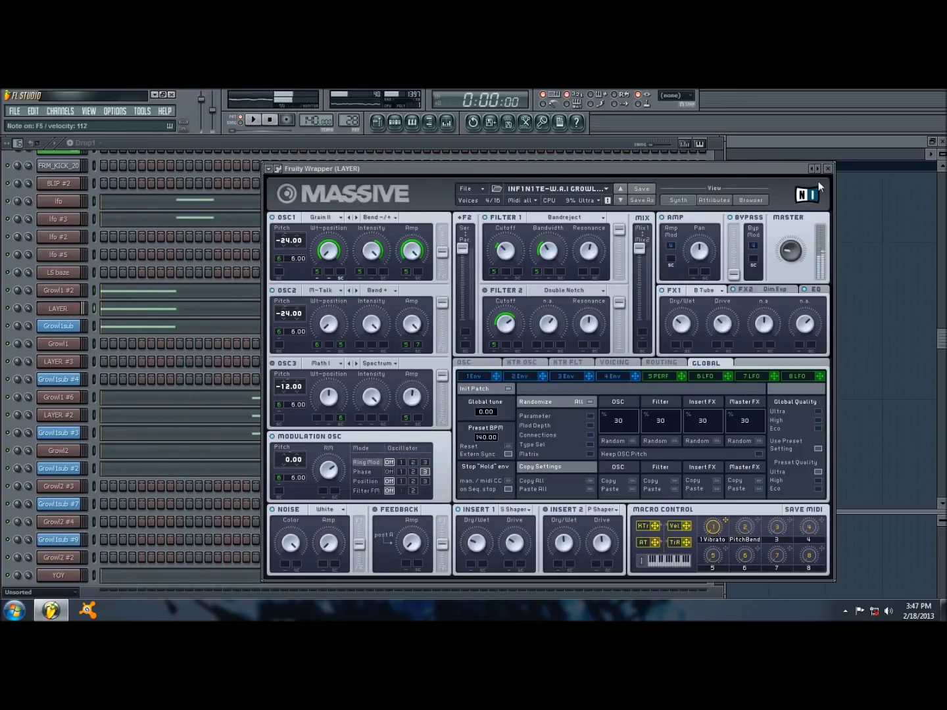
left_click(117, 309)
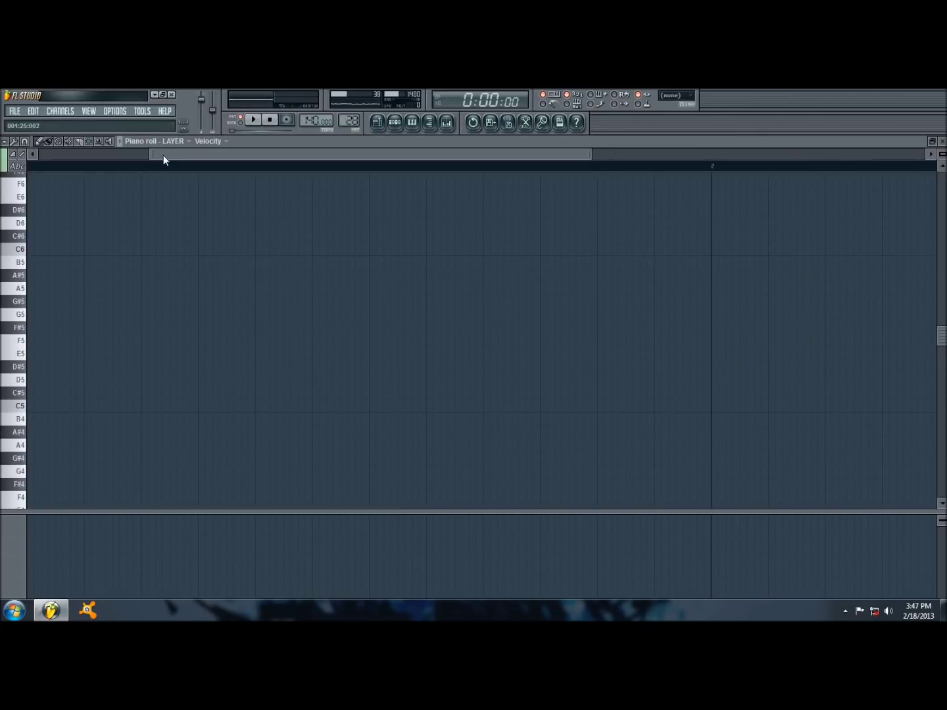
Audition the F5 note at the start of LAYER's piano roll and compare it with Growl1 #2's piano roll
left_click_drag(163, 155, 52, 155)
left_click(39, 340)
left_click_drag(117, 340, 140, 341)
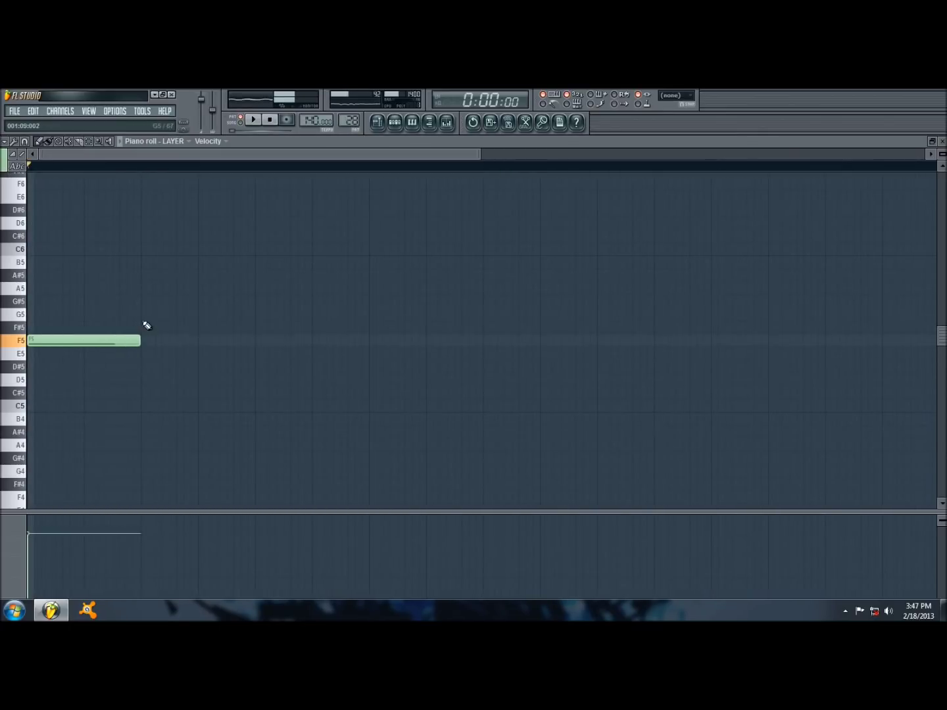
left_click(394, 121)
left_click(127, 290)
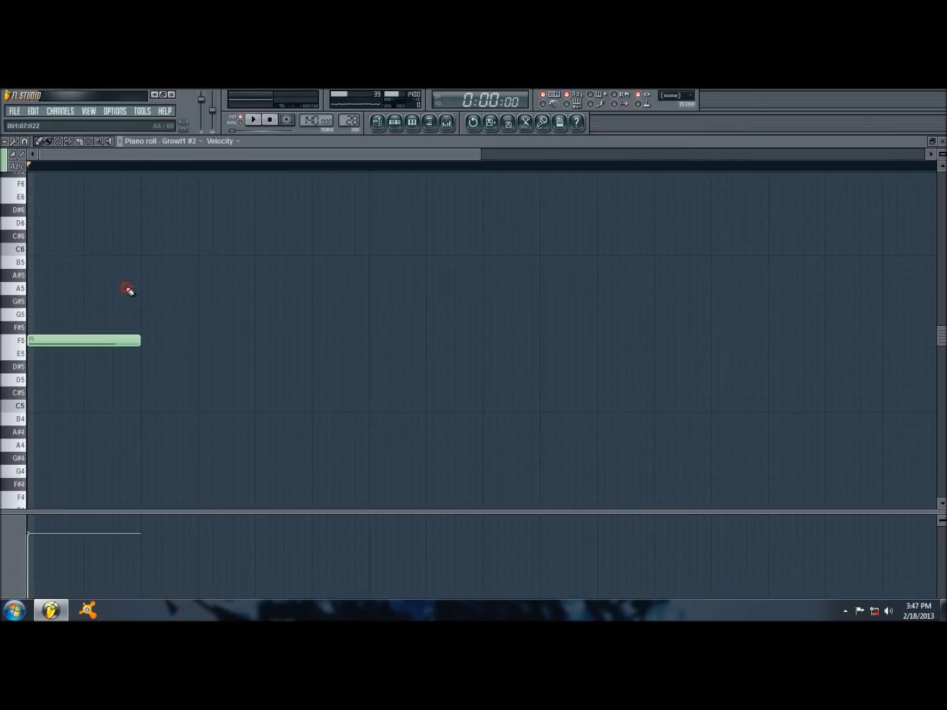
left_click(394, 122)
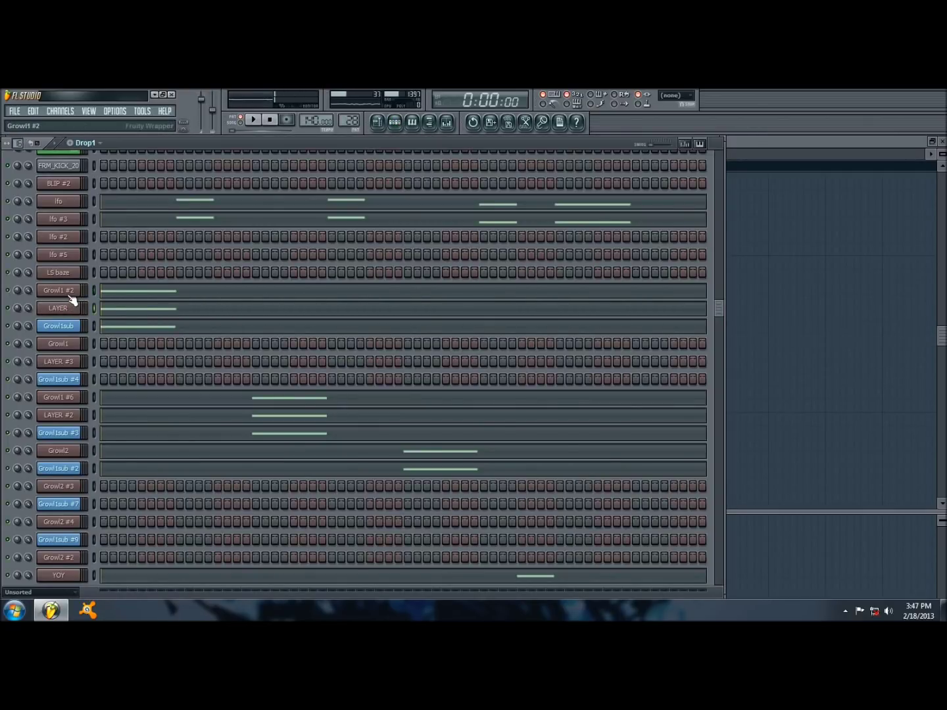
Inspect the Massive patches of the LAYER and Growl1 #2 channels and audition the two sounds individually
left_click(75, 310)
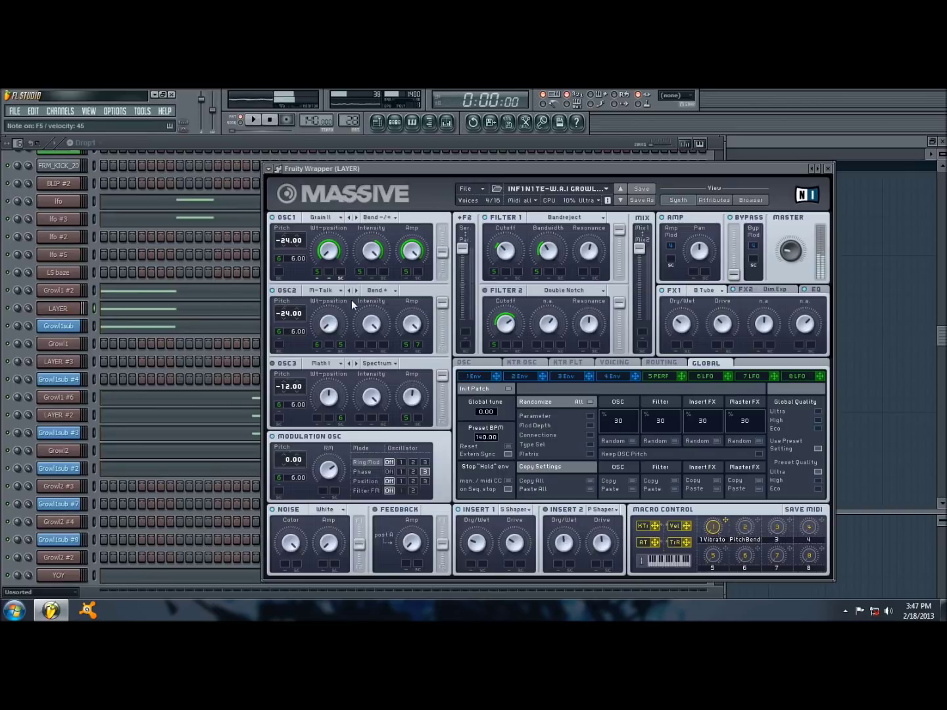
left_click(71, 291)
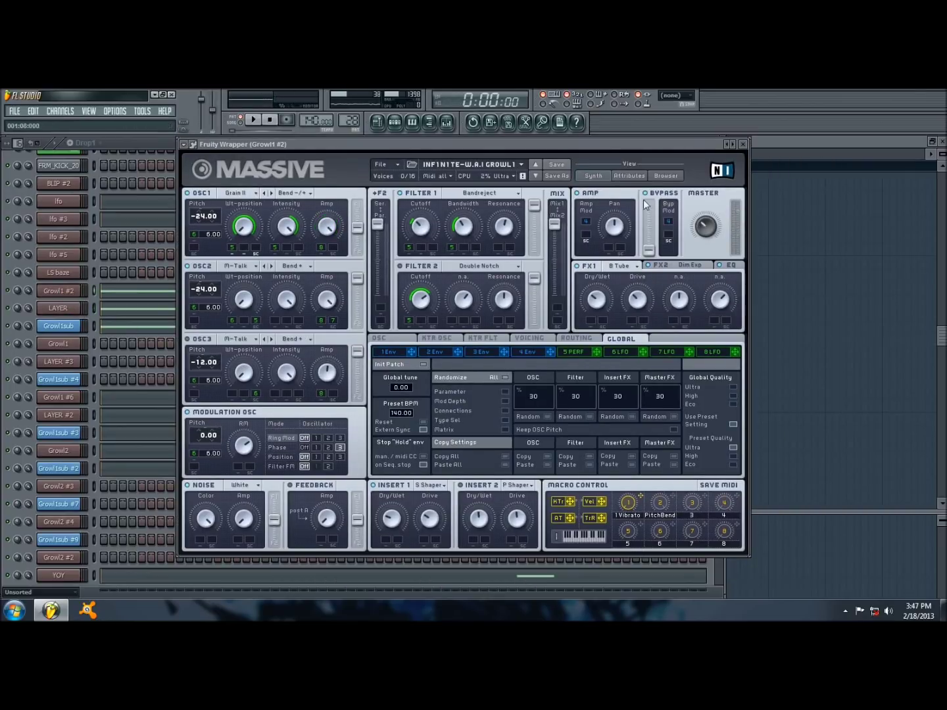
left_click(743, 145)
left_click(640, 240)
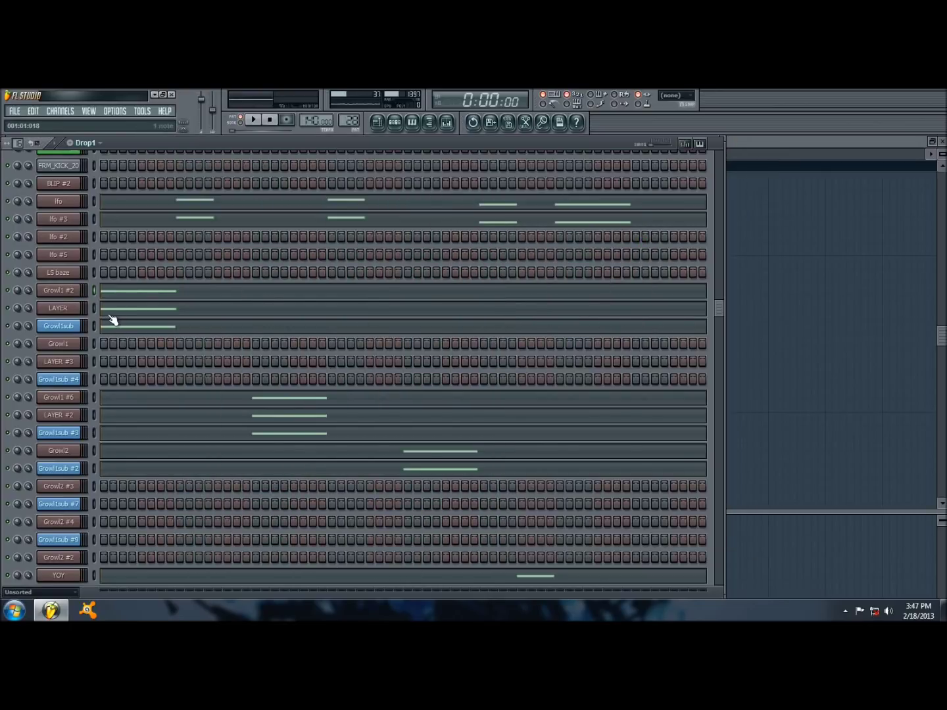
left_click(71, 293)
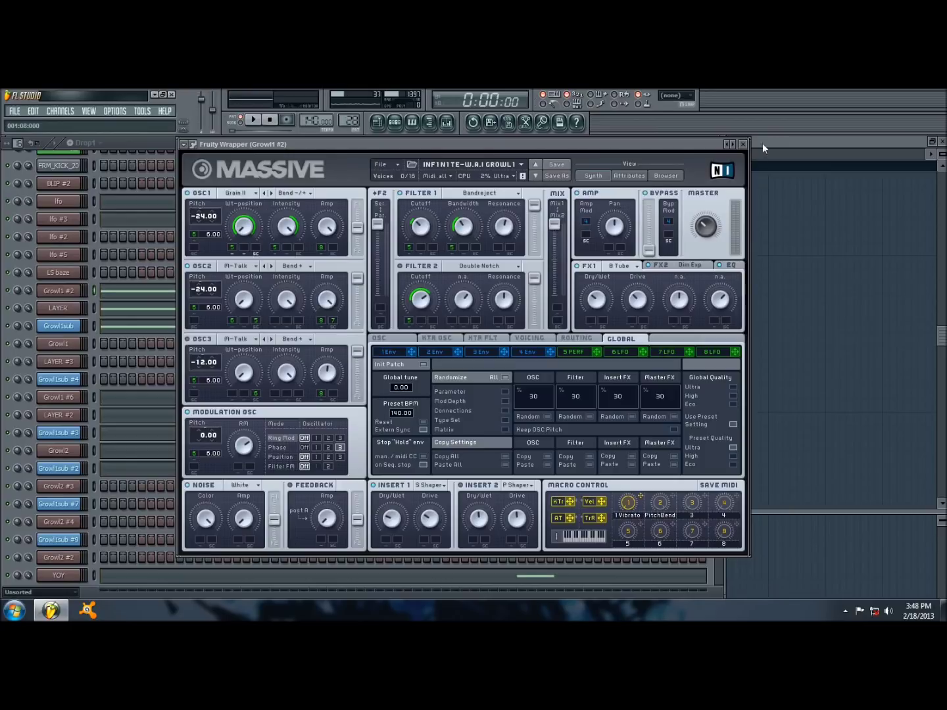
left_click(744, 145)
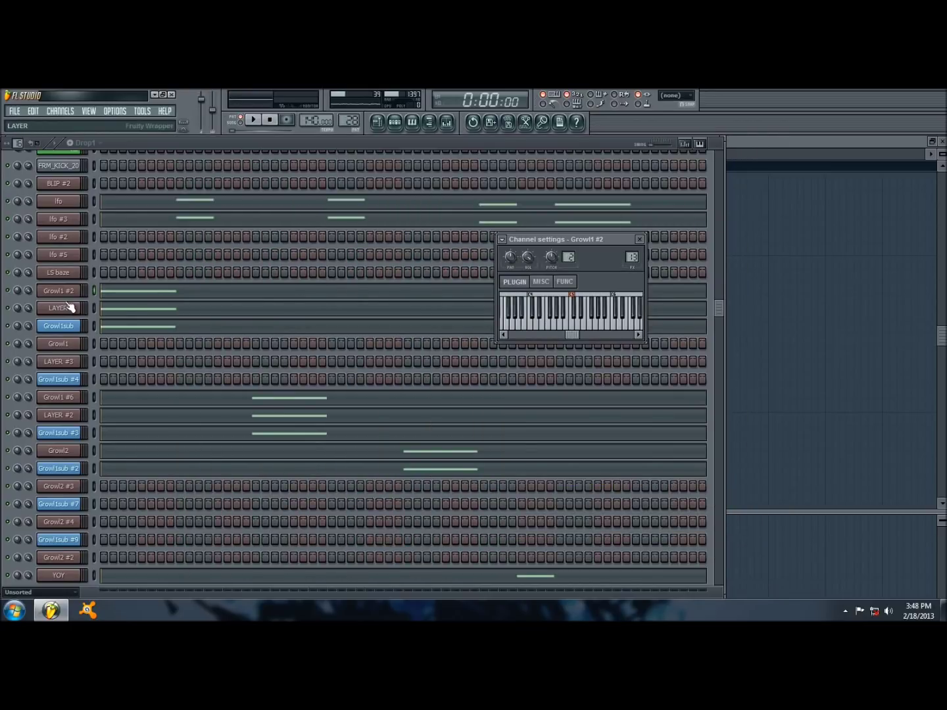
key("r")
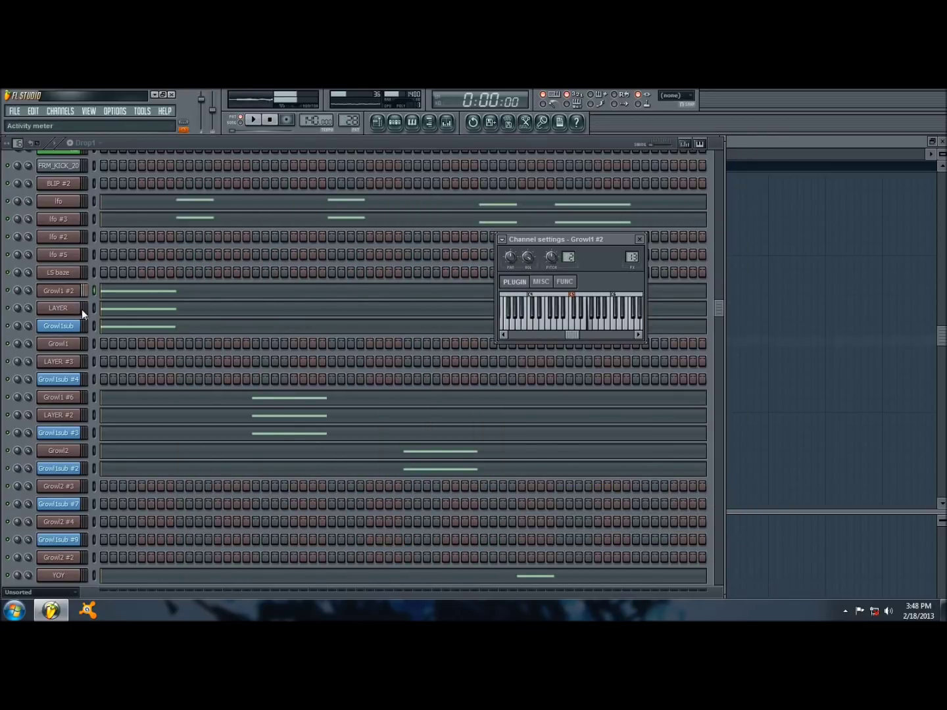
left_click(95, 309)
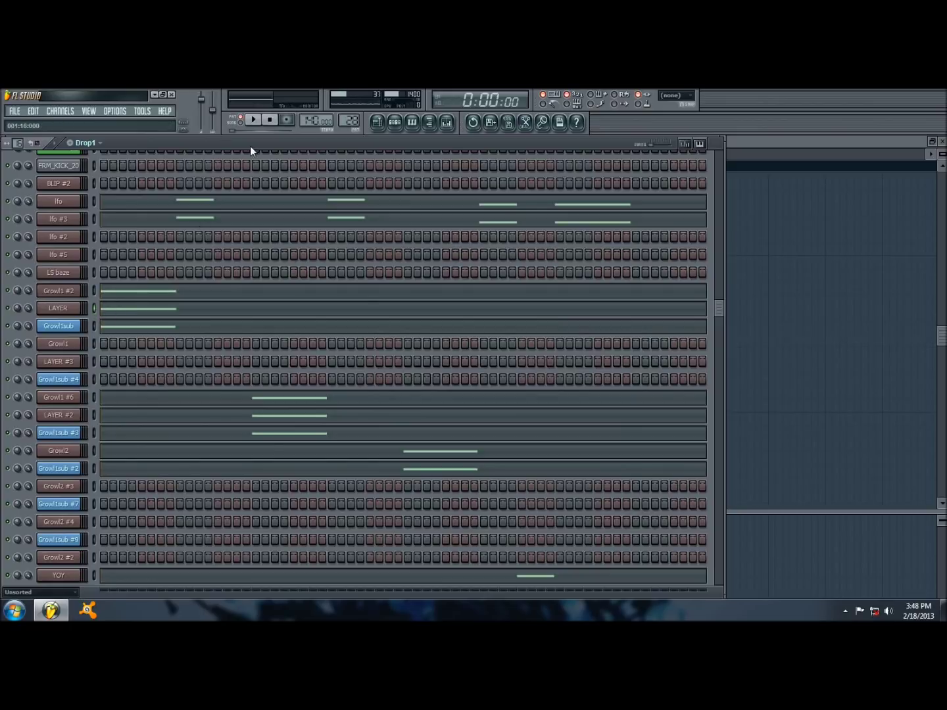
Look over the Drop1 channels, select lfo and lfo #3 in turn, and play the pattern to hear them
scroll(273, 452, "down", 1)
scroll(274, 452, "down", 8)
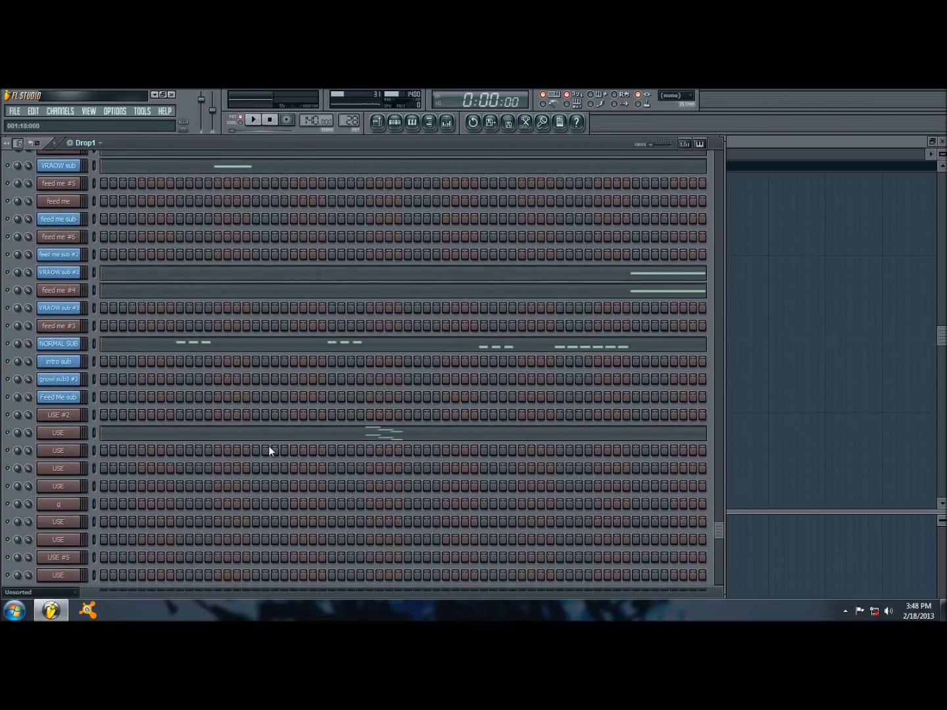
scroll(269, 445, "up", 14)
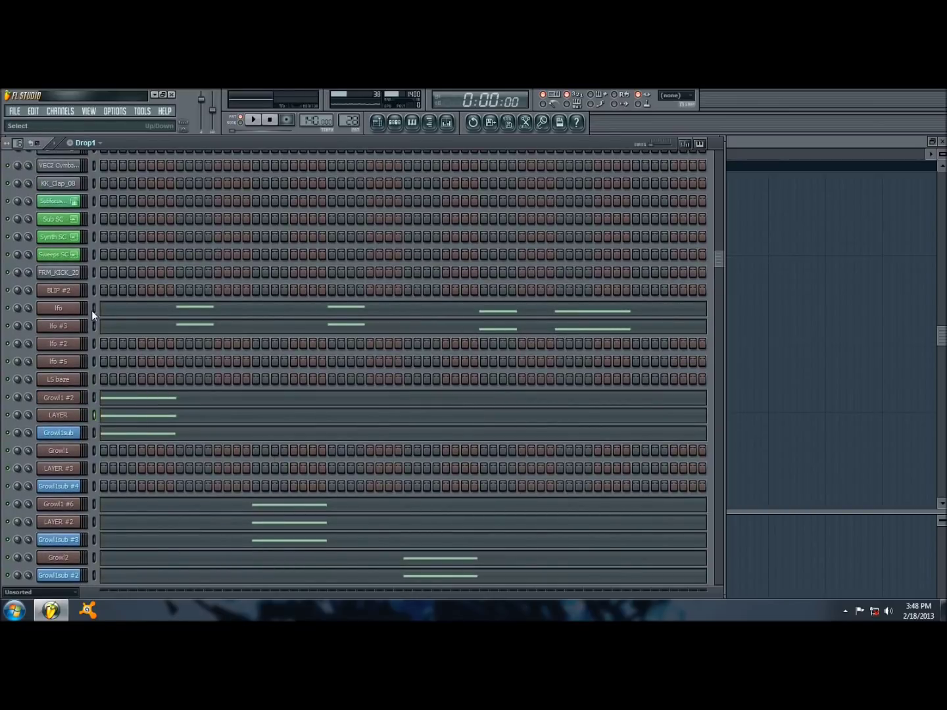
left_click(94, 309)
left_click(94, 326)
key("space")
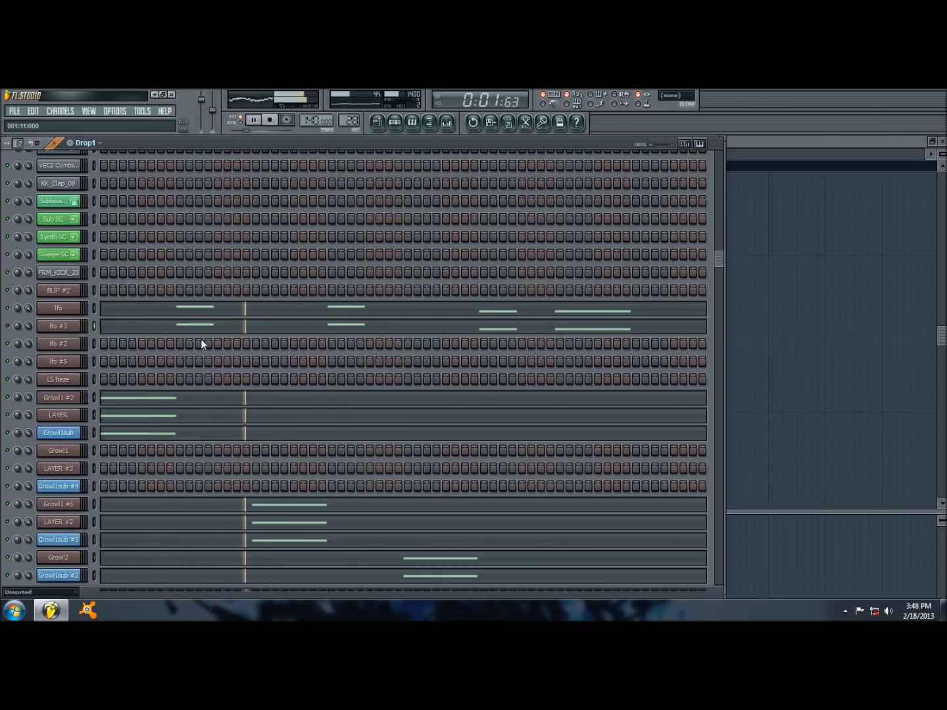
key("space")
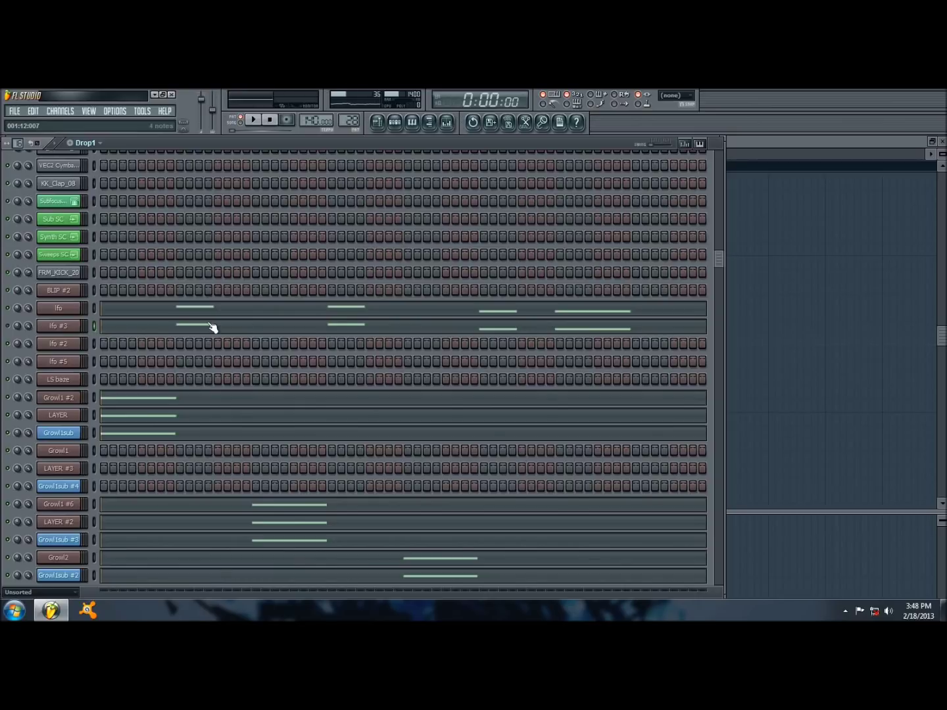
Audition the Drop1 pattern with the lfo channel muted and again with both lfo and lfo #3 enabled
left_click(6, 311)
key("space")
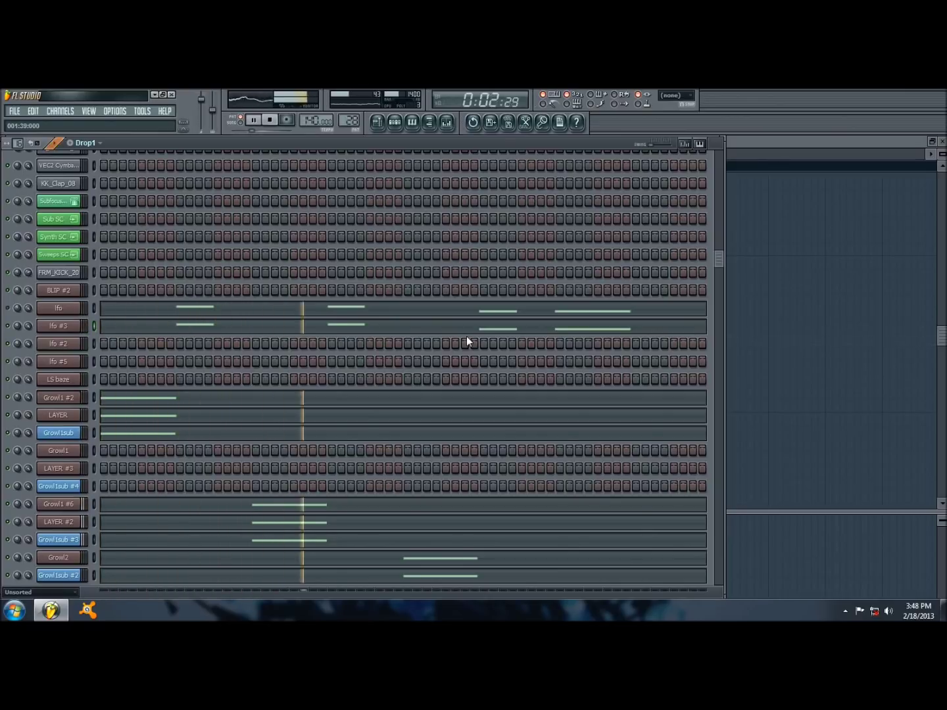
key("space")
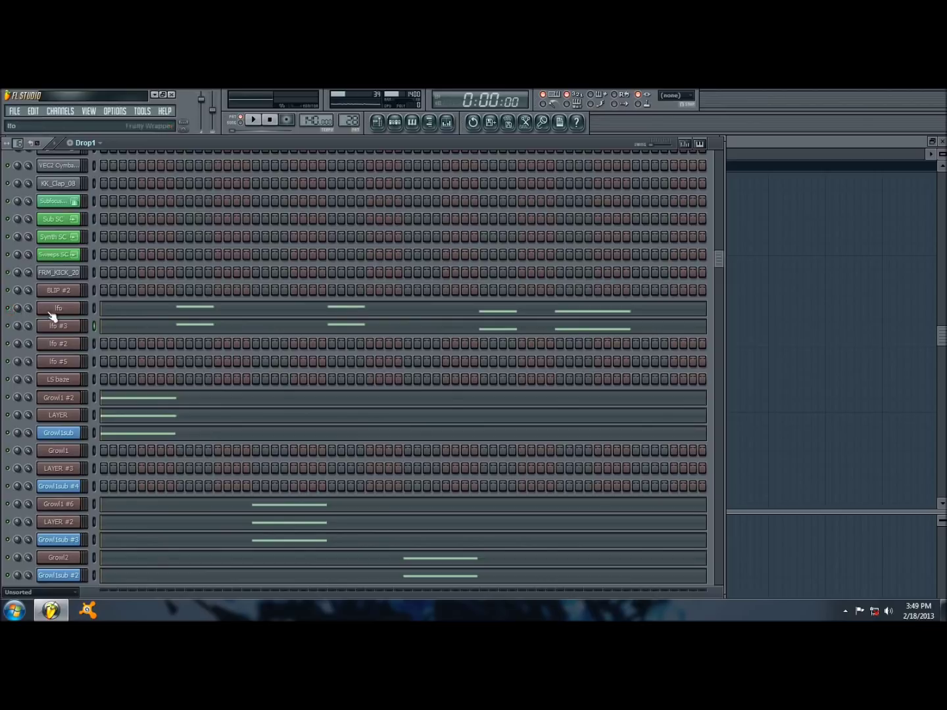
key("space")
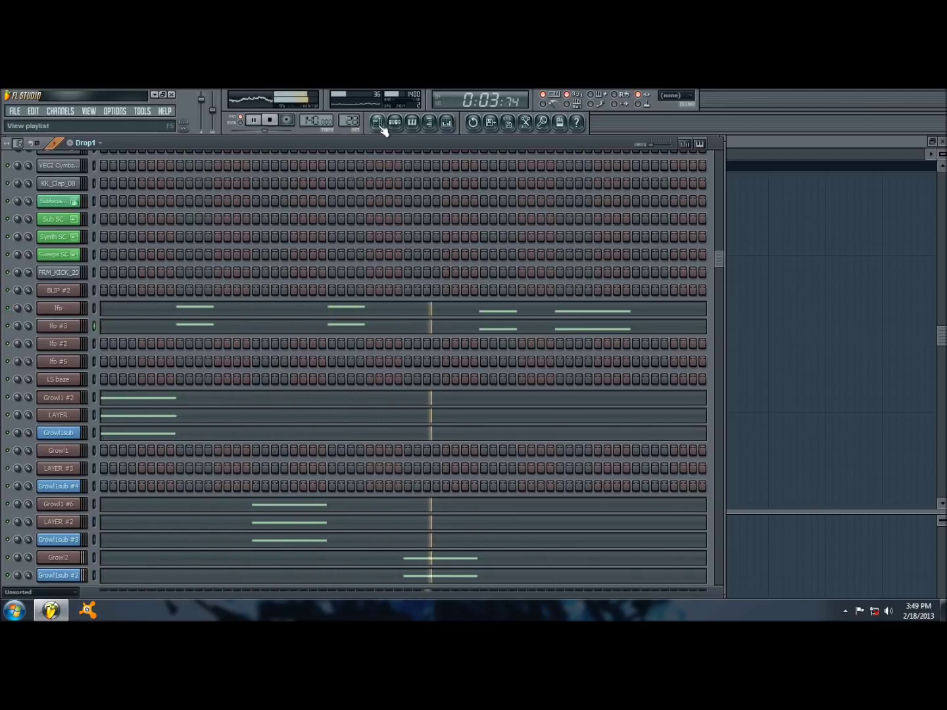
key("space")
scroll(401, 234, "down", 6)
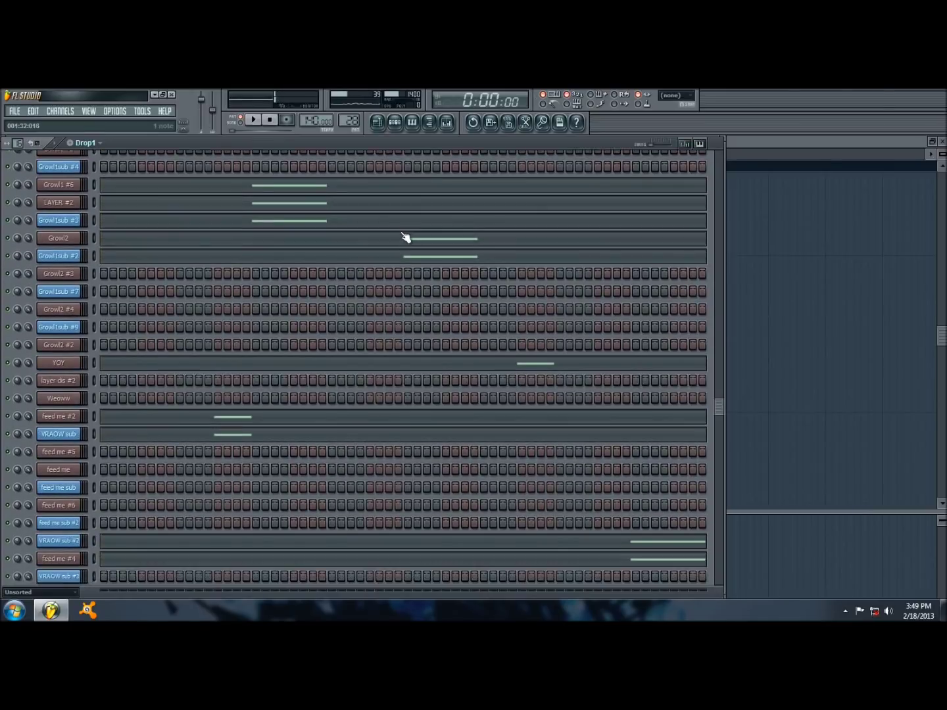
scroll(402, 211, "up", 5)
Open the Drop1 #2 pattern from the playlist and play it while looking over its layered bass channels
left_click(382, 121)
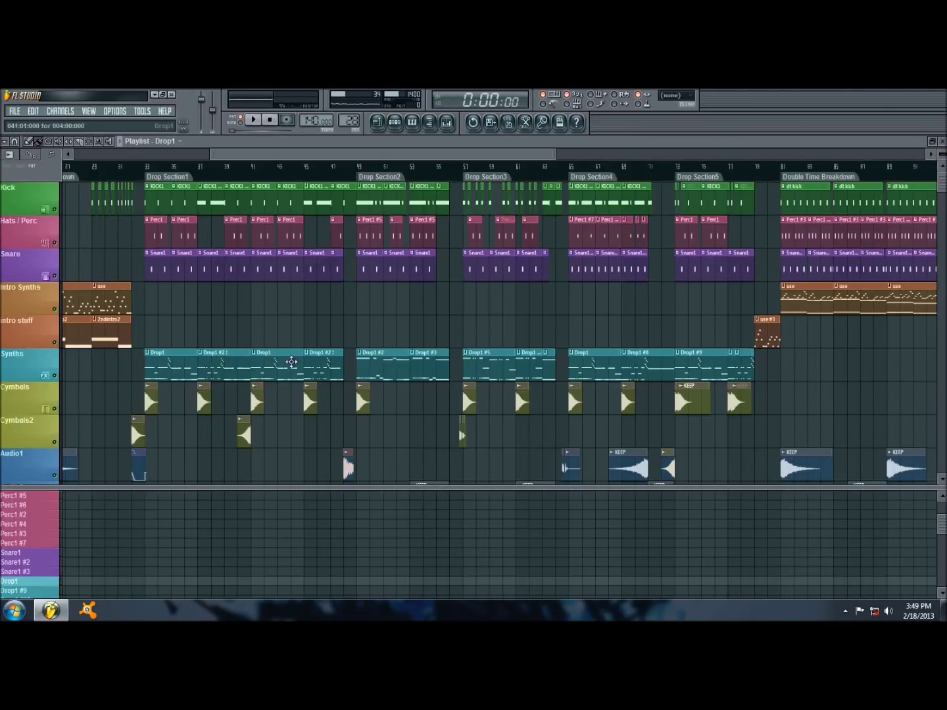
left_click(411, 121)
left_click(394, 121)
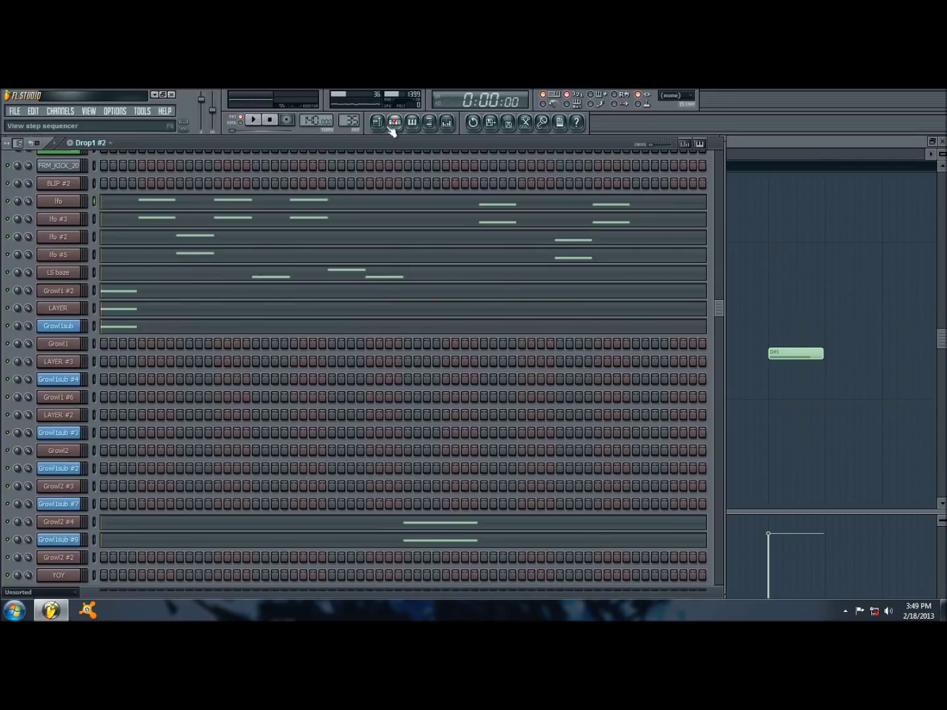
left_click(256, 120)
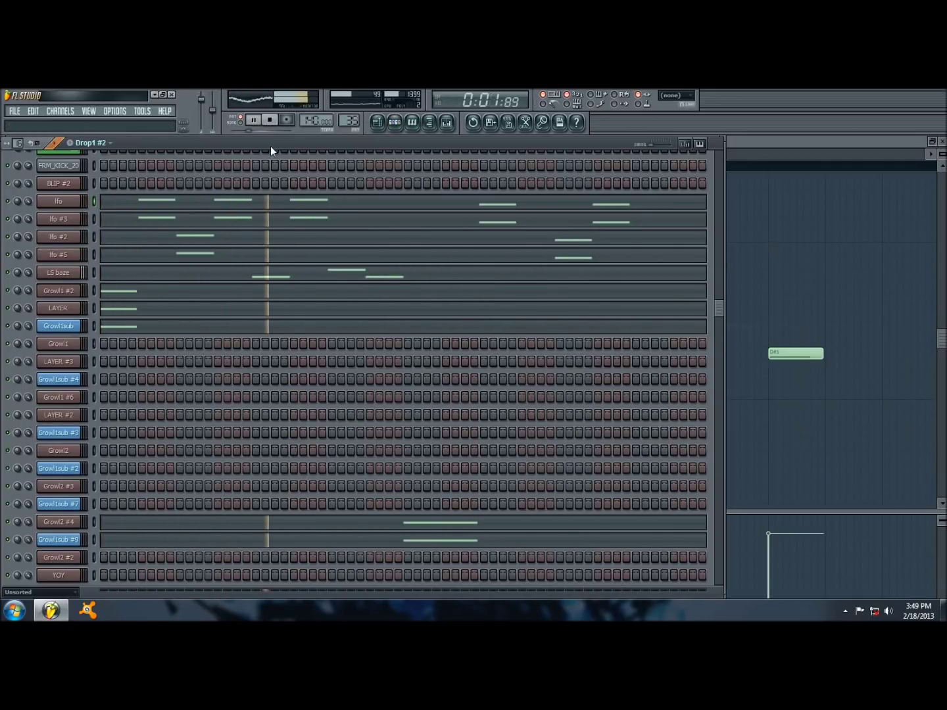
scroll(305, 216, "down", 5)
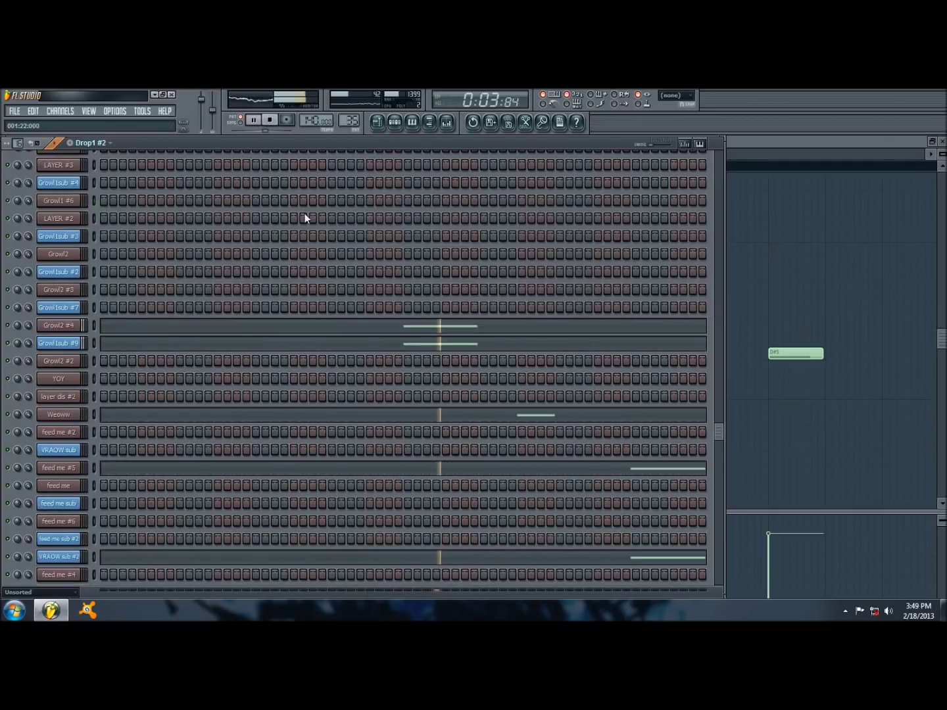
scroll(309, 218, "up", 3)
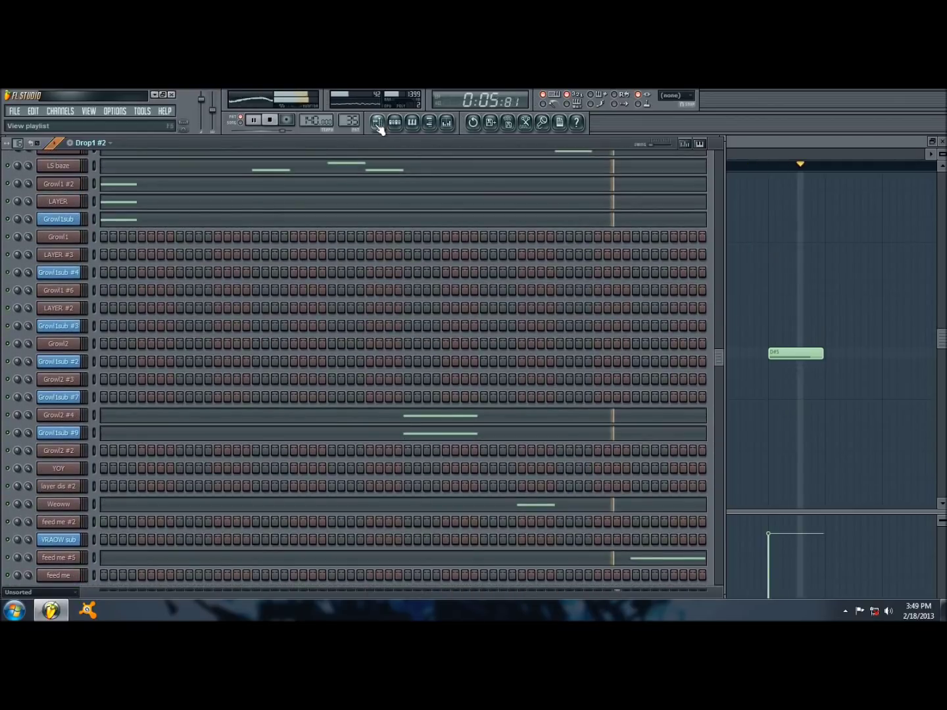
Stop playback and examine the playlist tracks and overall arrangement of the song's sections
left_click(376, 122)
key("space")
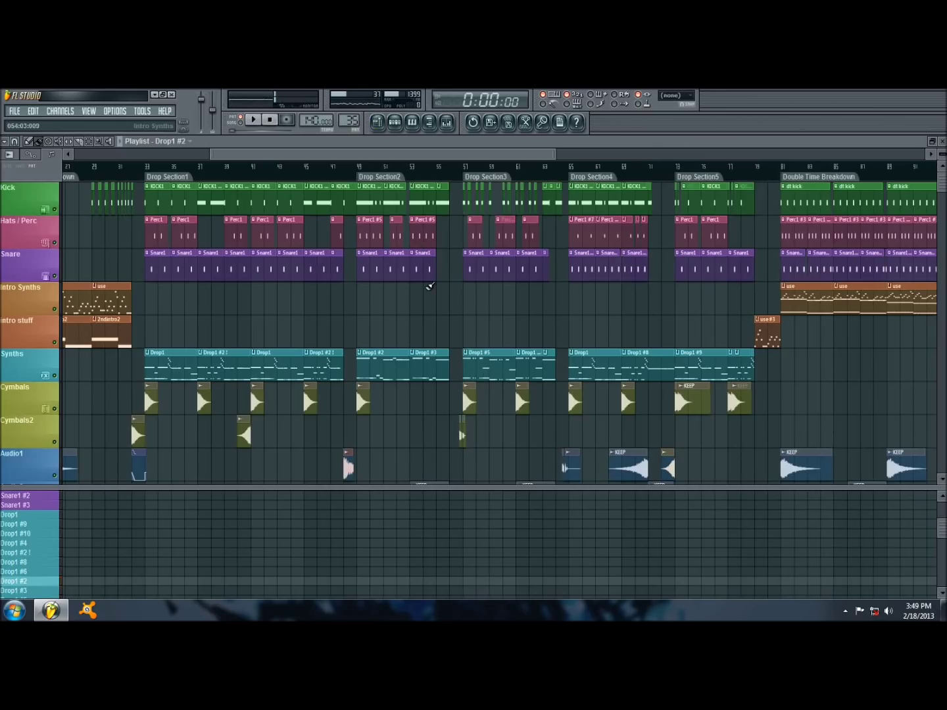
scroll(431, 284, "down", 5)
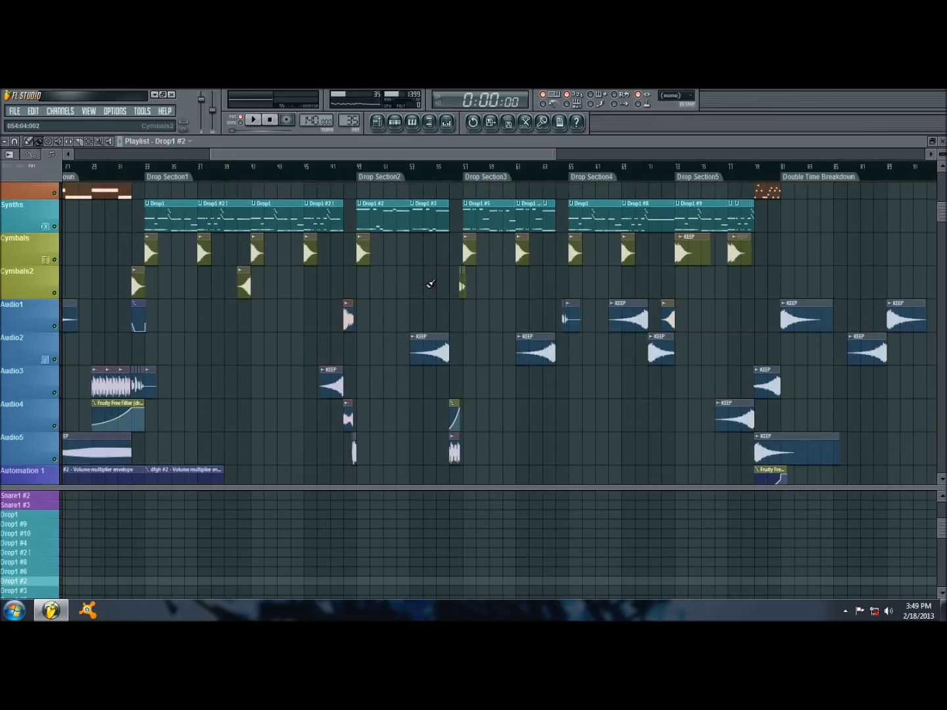
scroll(437, 278, "down", 2)
scroll(436, 278, "up", 7)
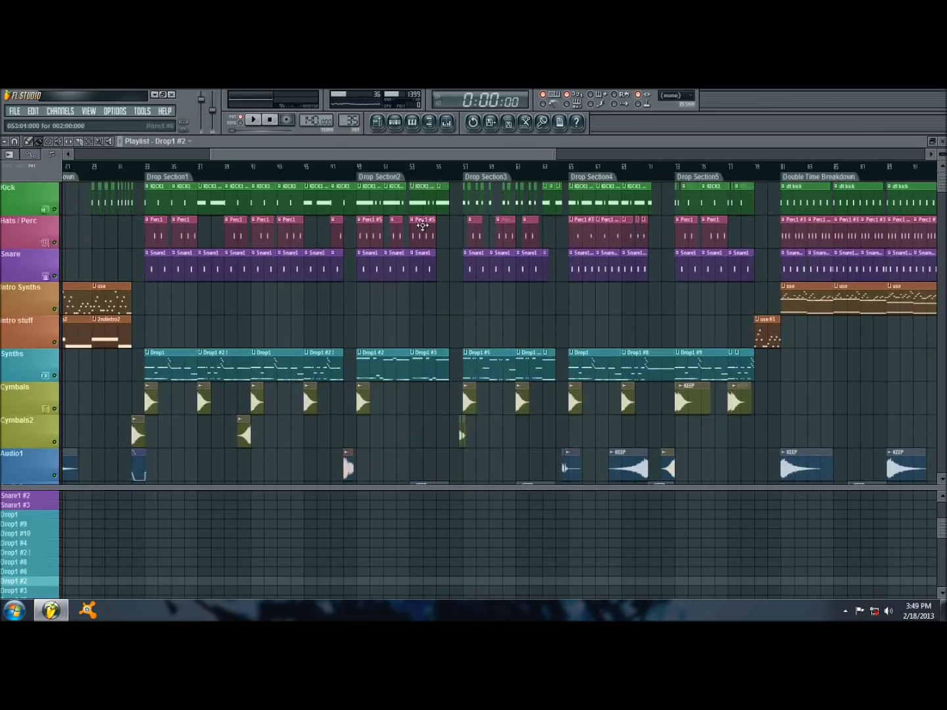
scroll(431, 178, "down", 4)
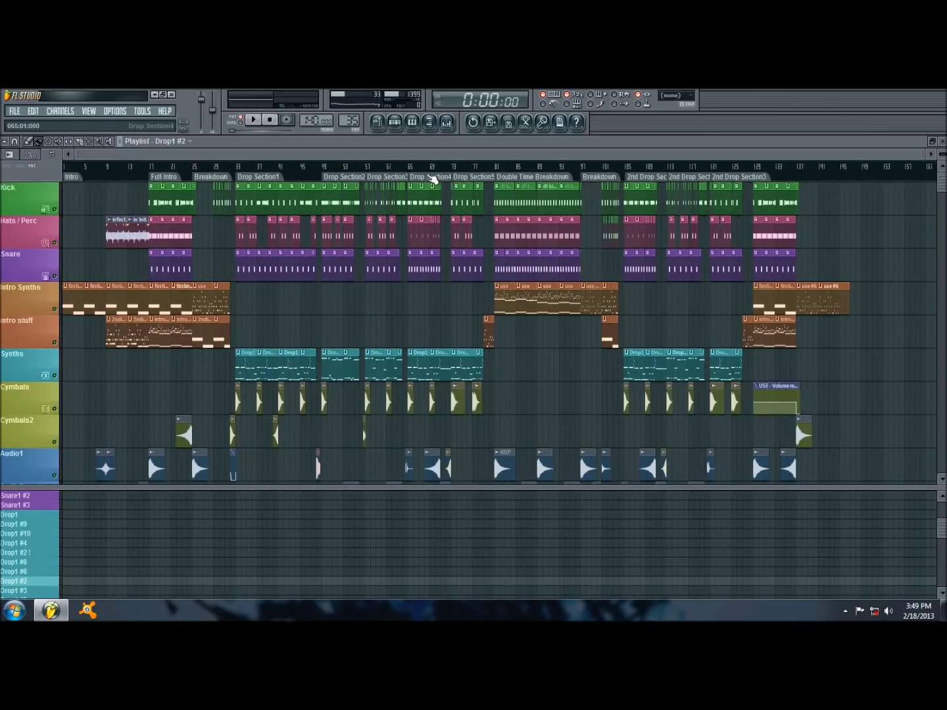